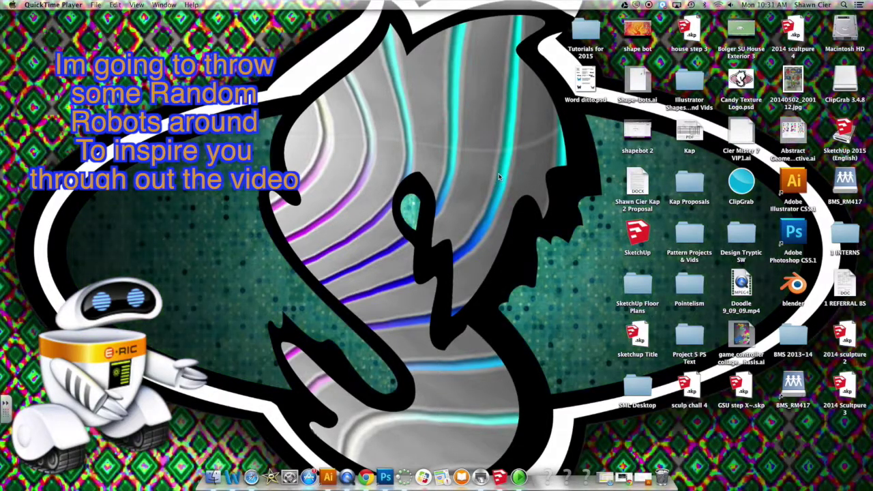
Step: Switch to the open Illustrator robot drawing from the Dock
left_click(330, 479)
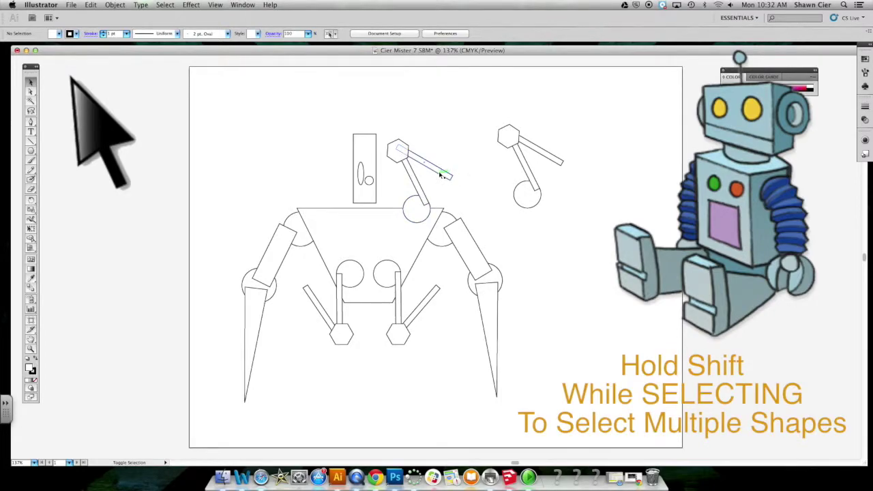
Step: Duplicate the hexagon, arm and circle, flip the copy, and place it left of the head
left_click(397, 164)
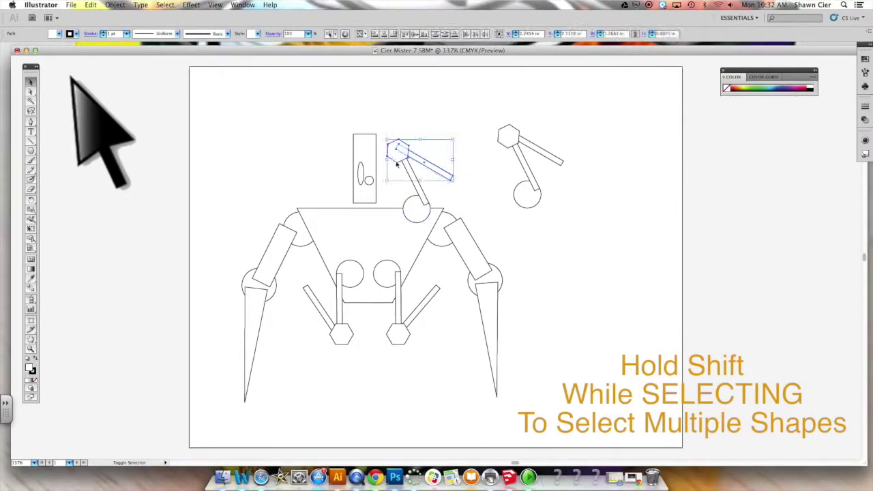
left_click(419, 197, "shift")
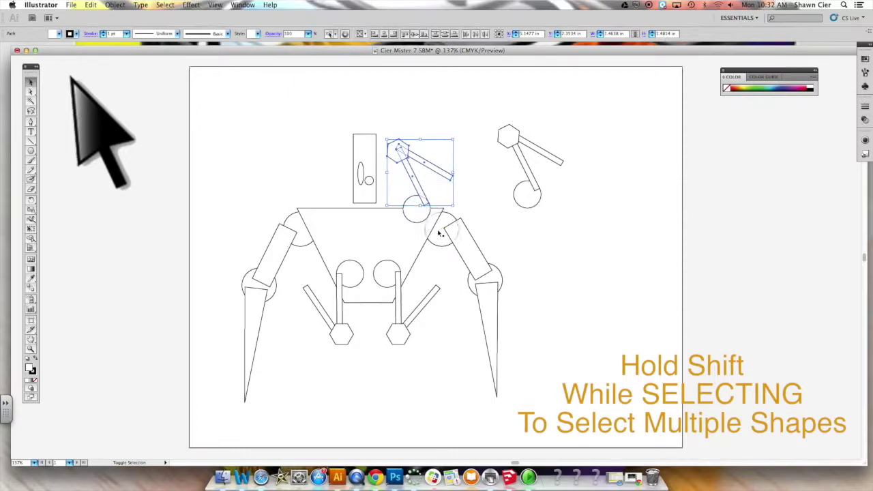
left_click(407, 216, "shift")
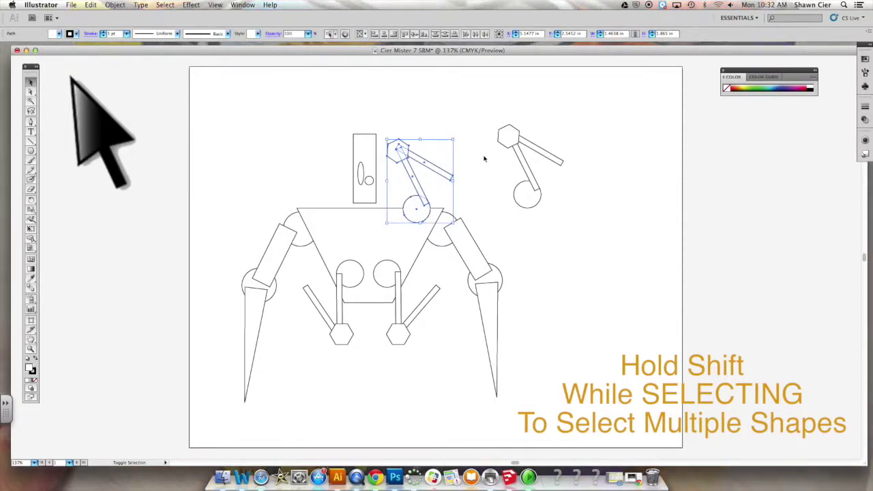
left_click_drag(450, 176, 645, 238)
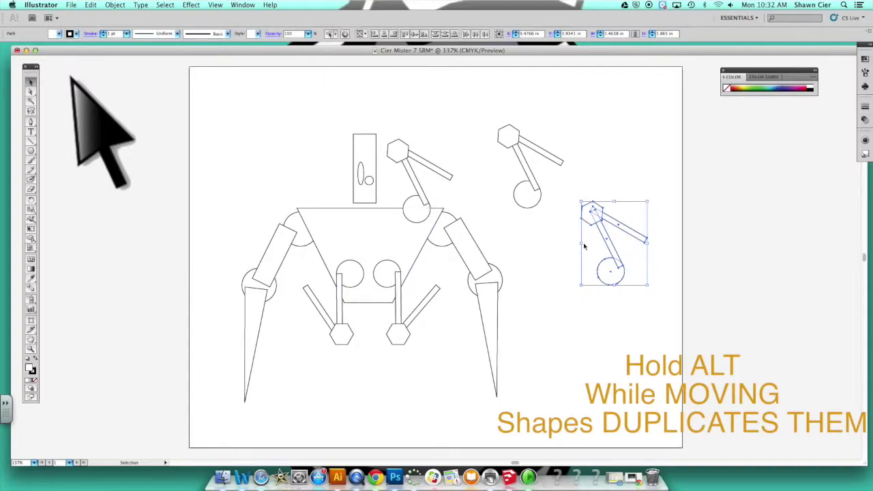
left_click_drag(583, 243, 330, 171)
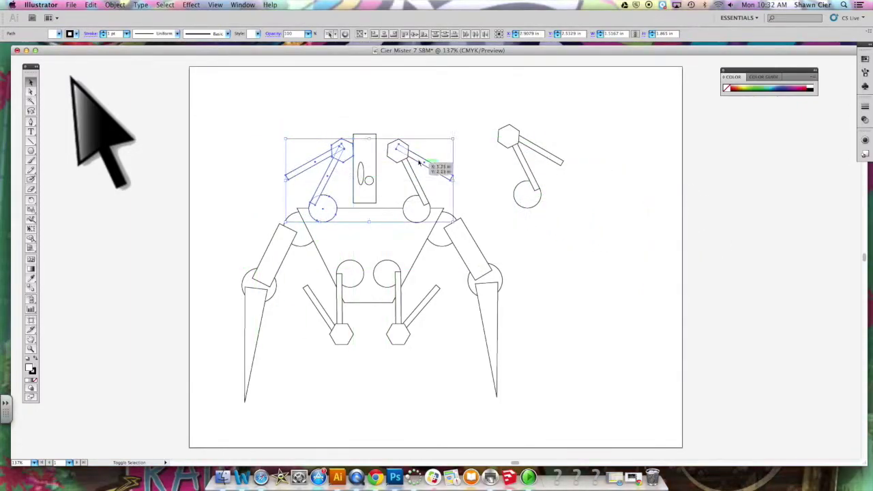
left_click(417, 167, "shift")
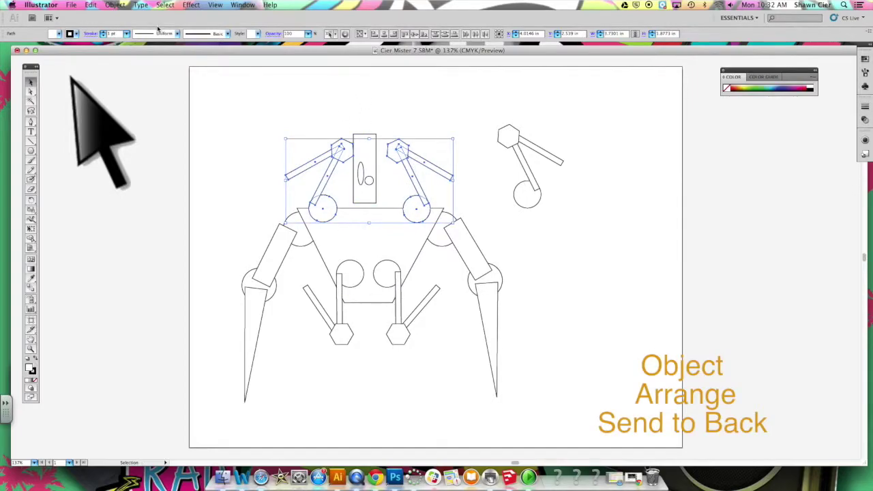
Step: Send both arms behind the other shapes with Object > Arrange > Send to Back
left_click(115, 5)
mouse_move(123, 29)
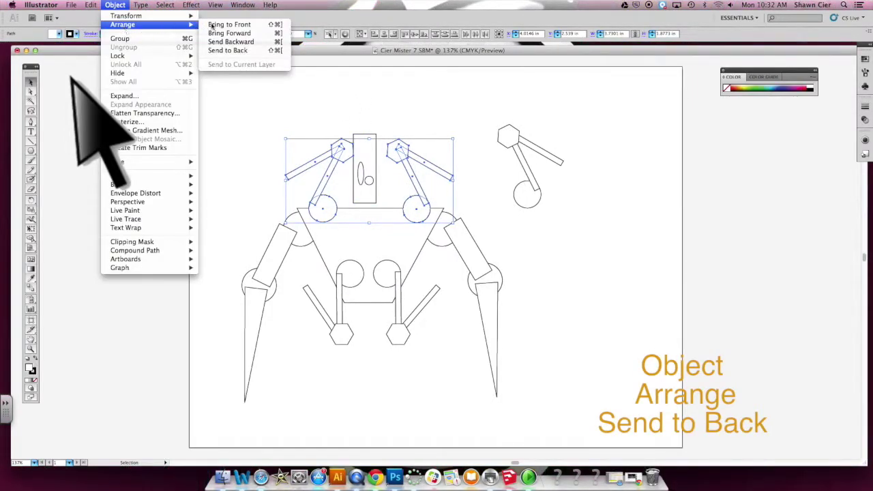
left_click(225, 52)
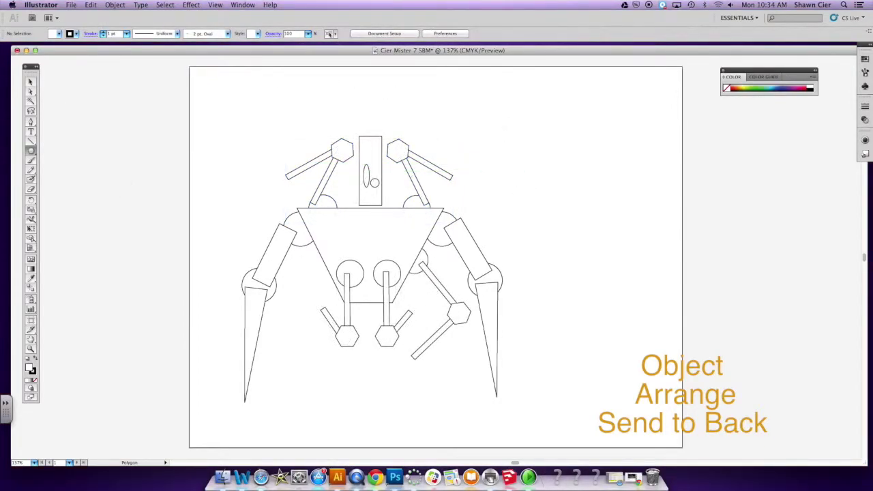
Step: Draw a small eight-sided polygon just to the right of the robot's head
left_click_drag(97, 153, 134, 153)
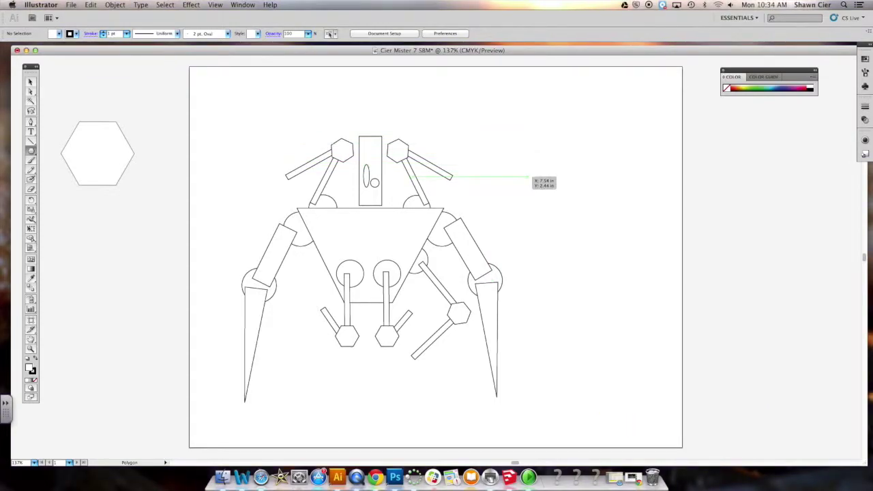
left_click_drag(528, 176, 546, 180)
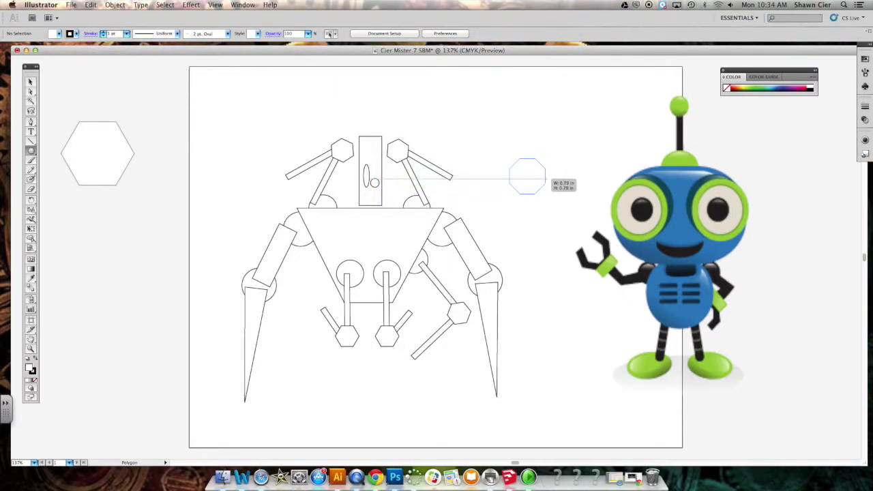
left_click_drag(547, 180, 546, 180)
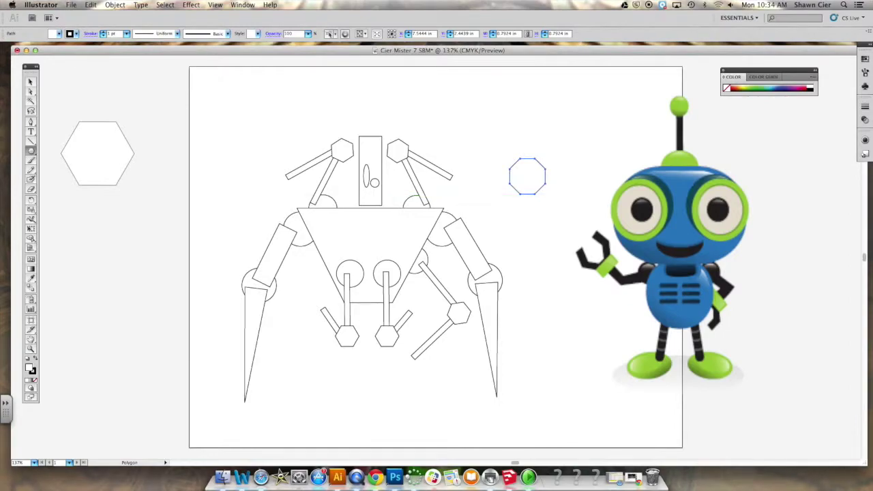
key("v")
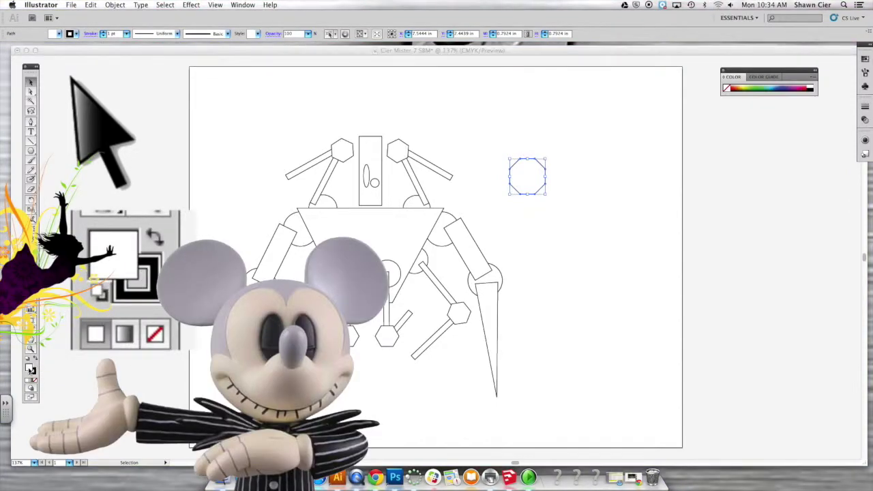
Step: Fill the octagon with teal #31C9C5, hue 179, in the Color Picker
double_click(29, 367)
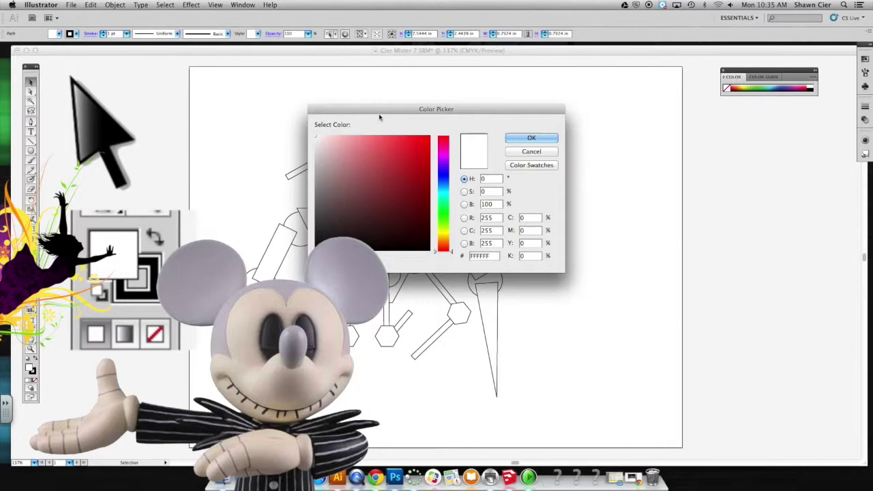
left_click_drag(386, 112, 374, 269)
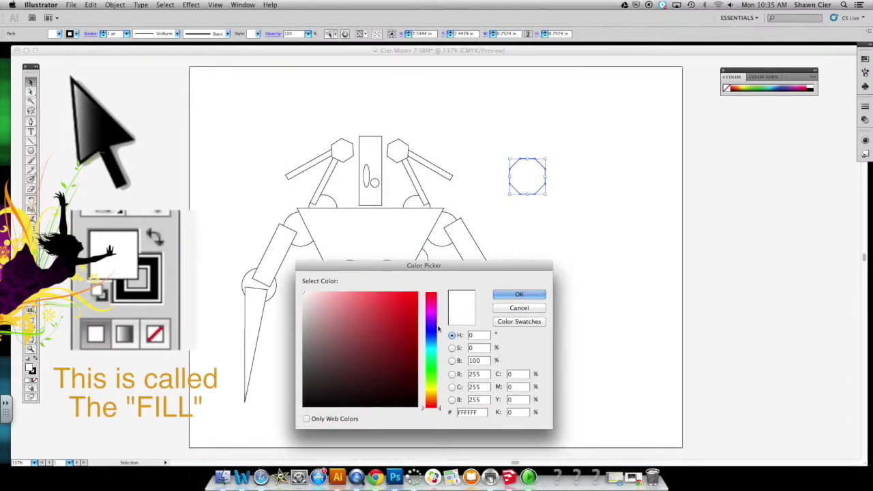
left_click(430, 351)
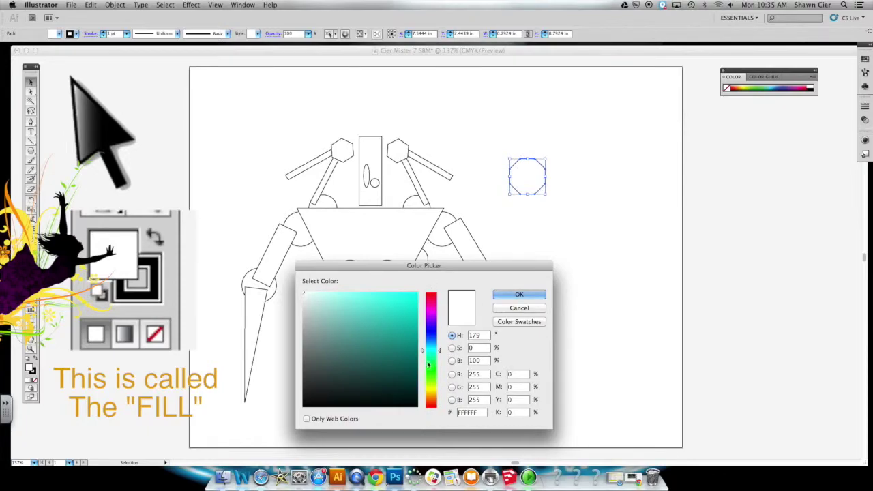
left_click(391, 316)
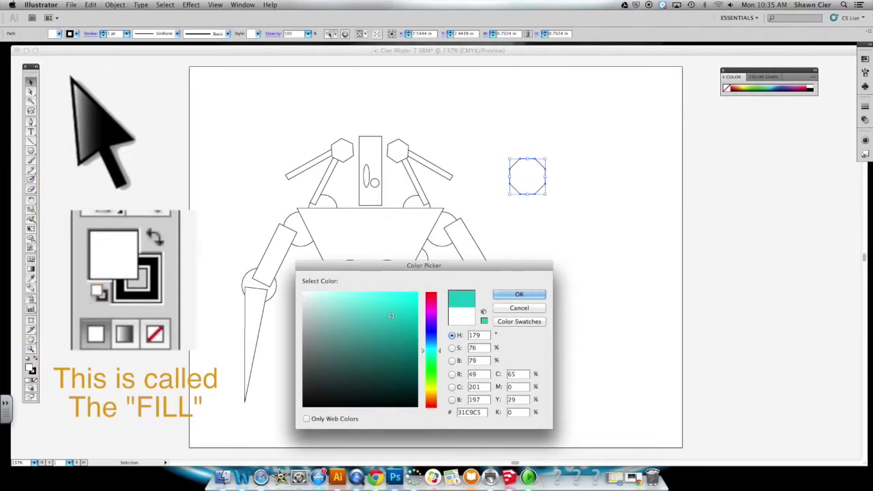
left_click(533, 293)
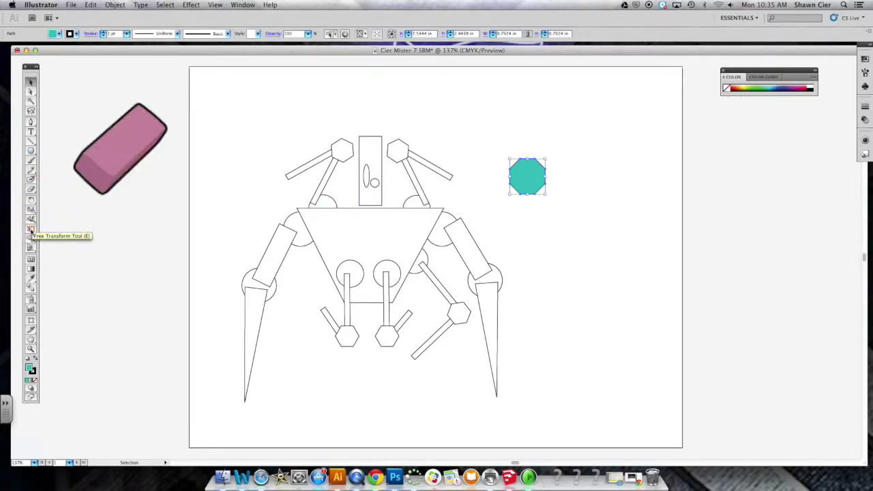
Step: Erase an arch-shaped notch up through the octagon's bottom to form a wrench head
left_click(32, 190)
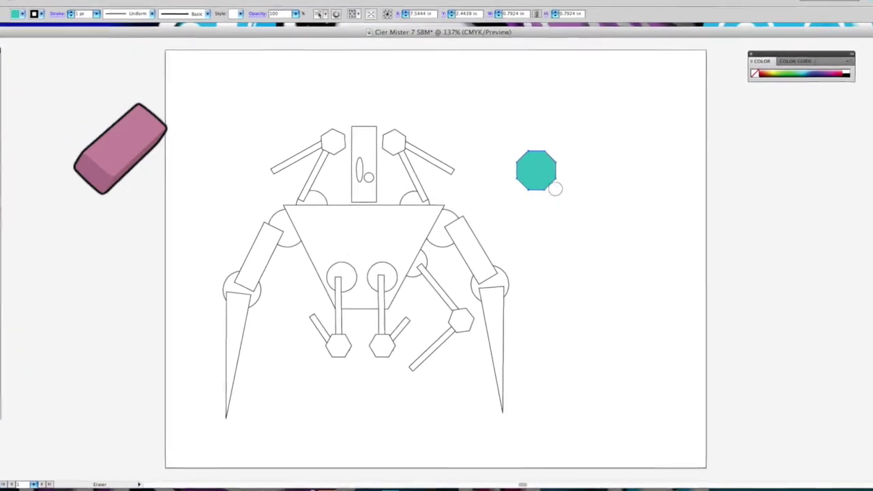
left_click_drag(558, 158, 559, 219)
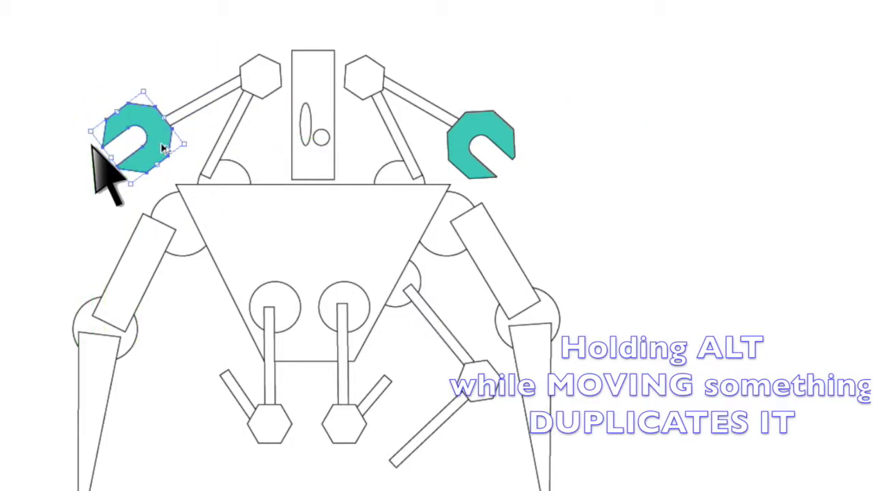
Step: Duplicate the teal wrenches onto the two lower arms, then deselect
left_click_drag(164, 149, 171, 361)
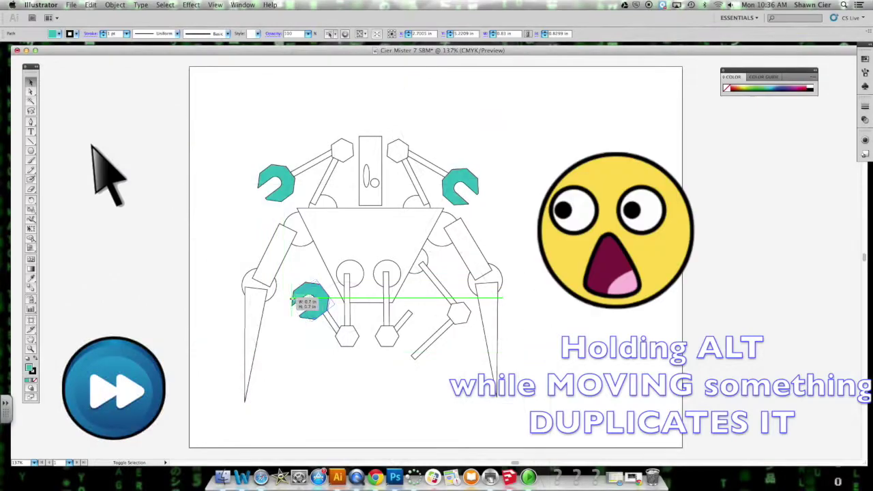
left_click_drag(293, 300, 417, 308)
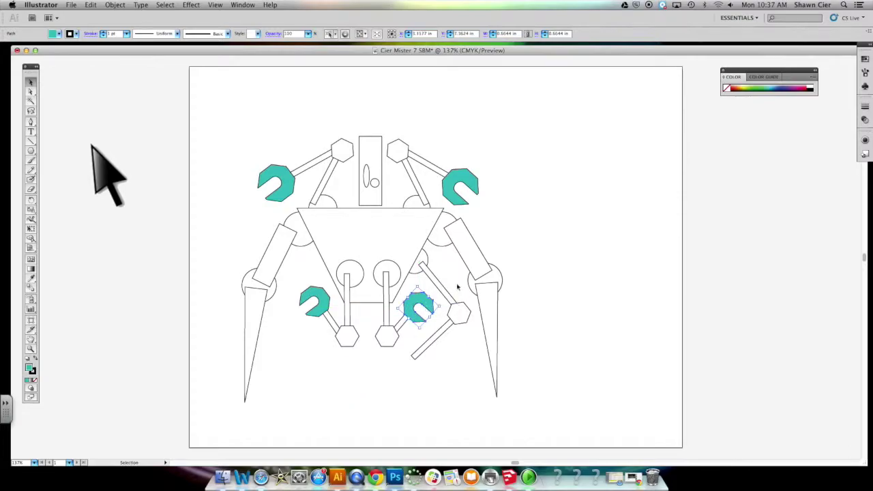
left_click(545, 229)
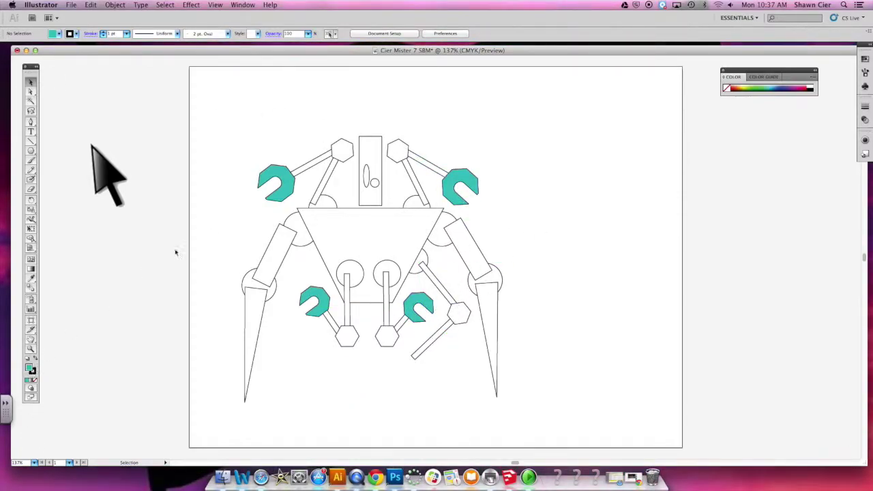
Step: Select the triangular body and open the Gradients > Gems and Jewels swatch library
left_click(363, 232)
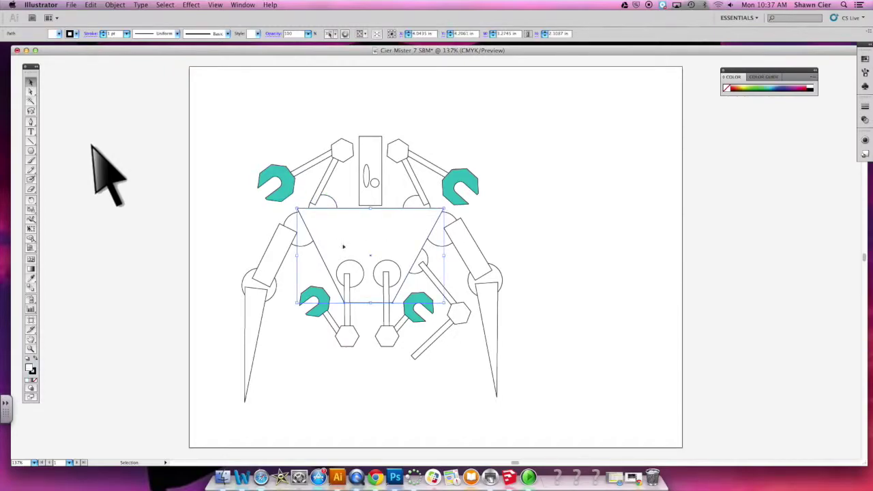
left_click(60, 37)
left_click(60, 37)
left_click(60, 37)
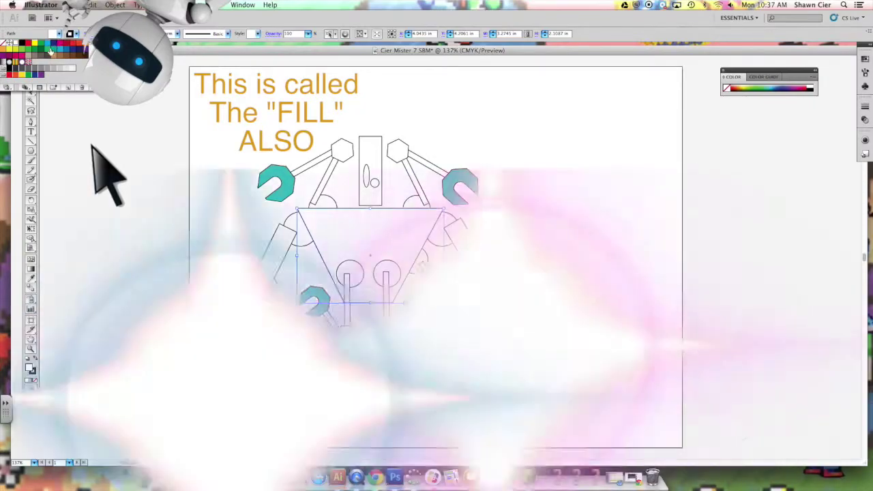
left_click(7, 88)
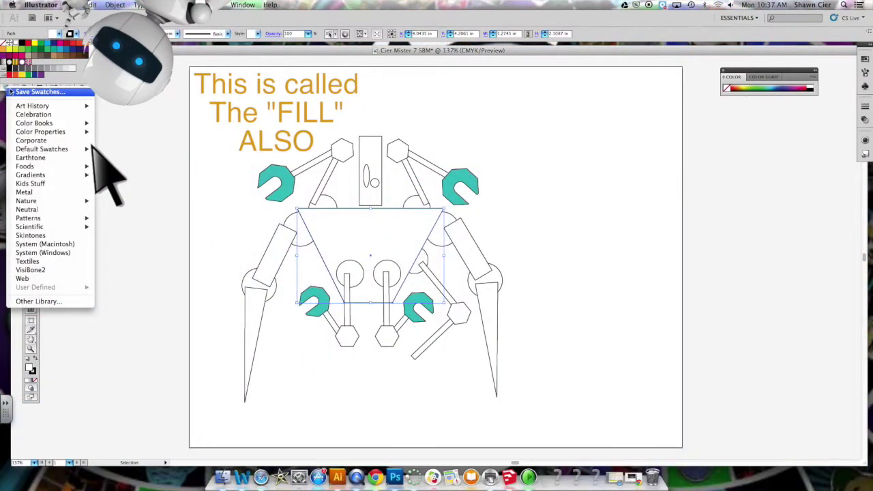
mouse_move(64, 179)
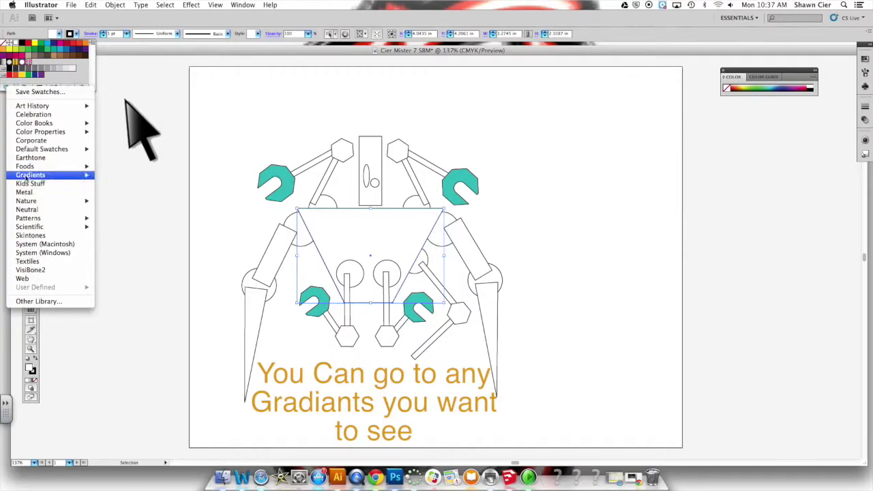
mouse_move(26, 178)
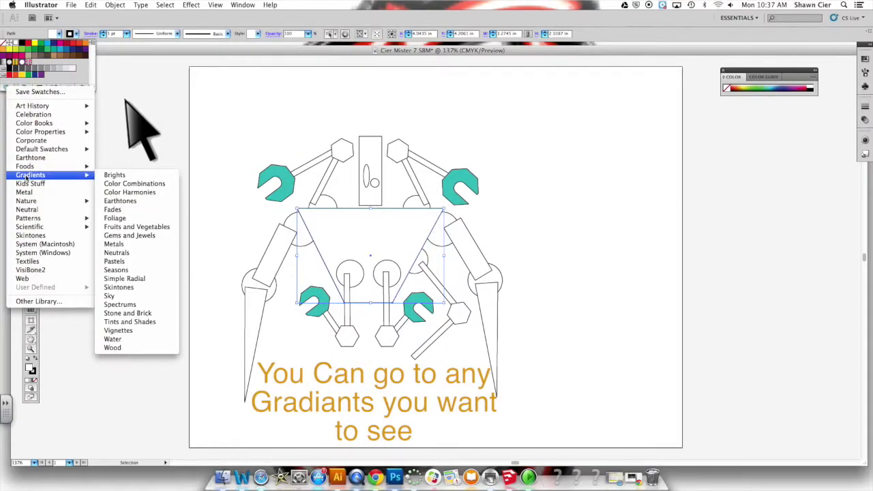
left_click(144, 236)
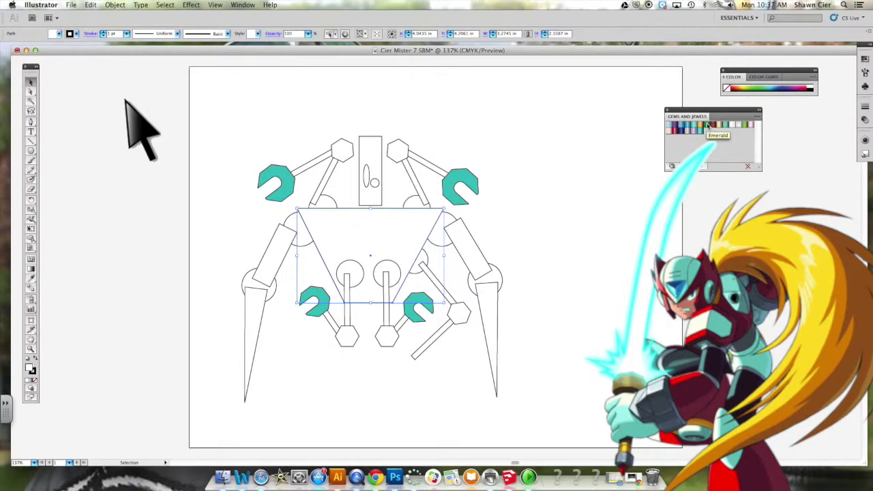
Step: Try emerald, teal and orange gradients on the body, settling on grey-brown Smokey Quartz
left_click(710, 126)
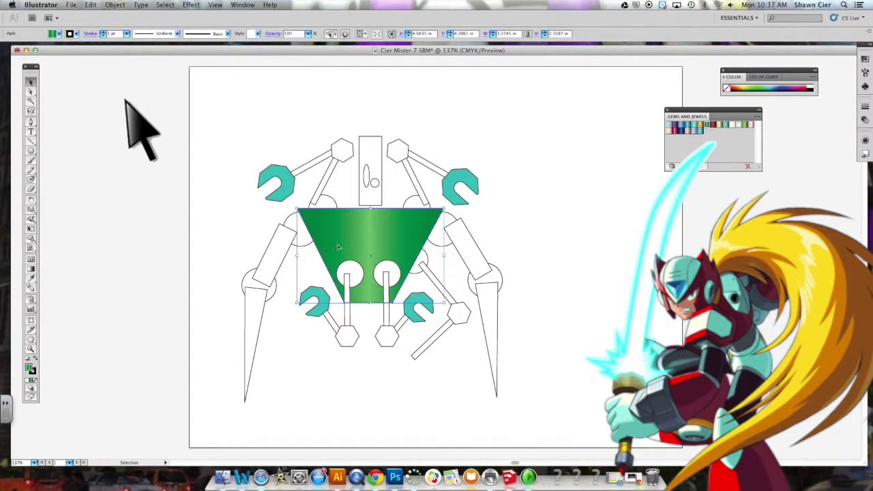
left_click(727, 127)
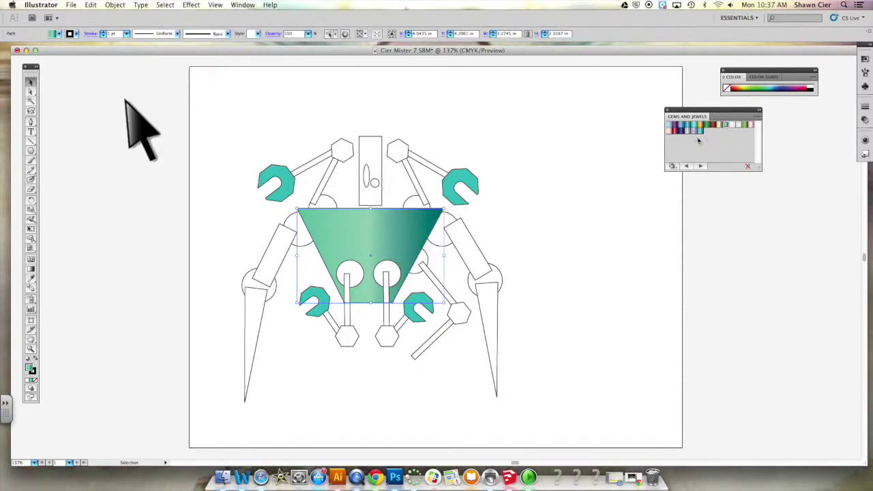
left_click(699, 127)
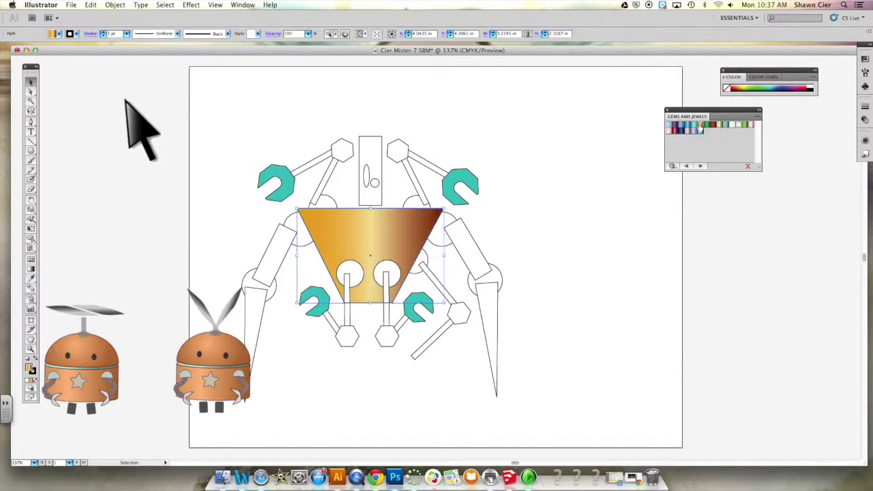
left_click(687, 132)
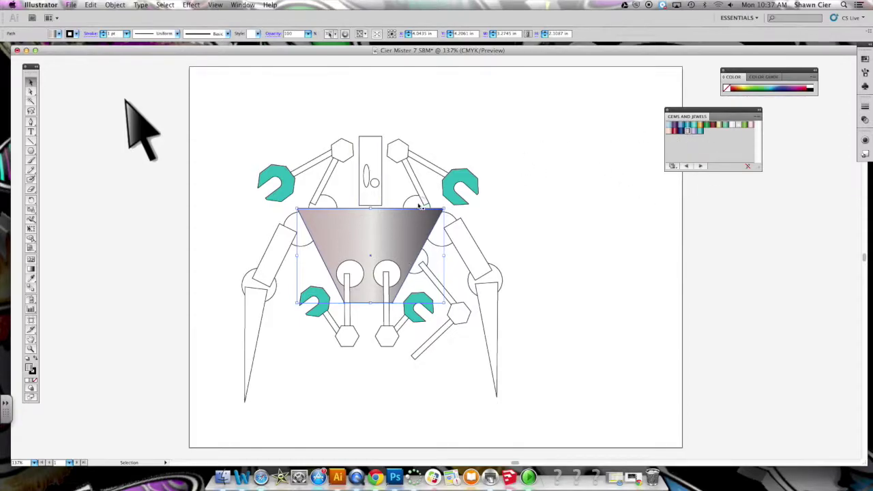
Step: Give the head bar an orange Citrine gradient and the right upper arm purple
left_click(379, 141)
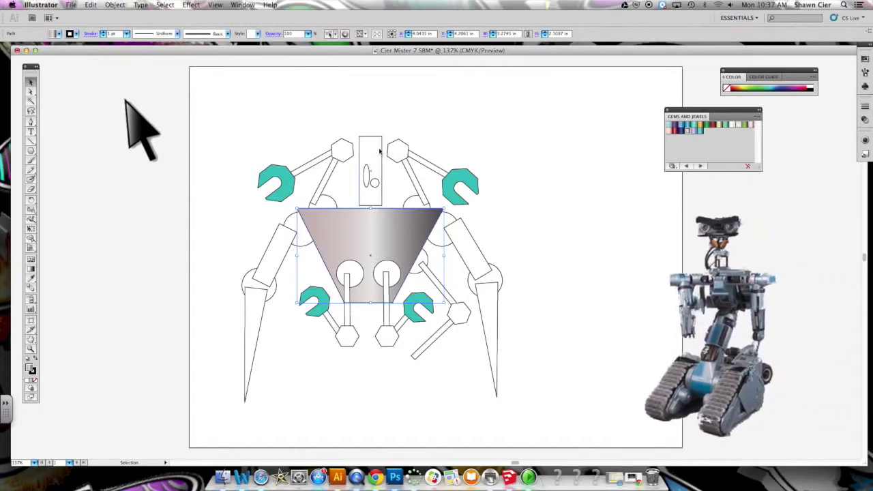
left_click(700, 125)
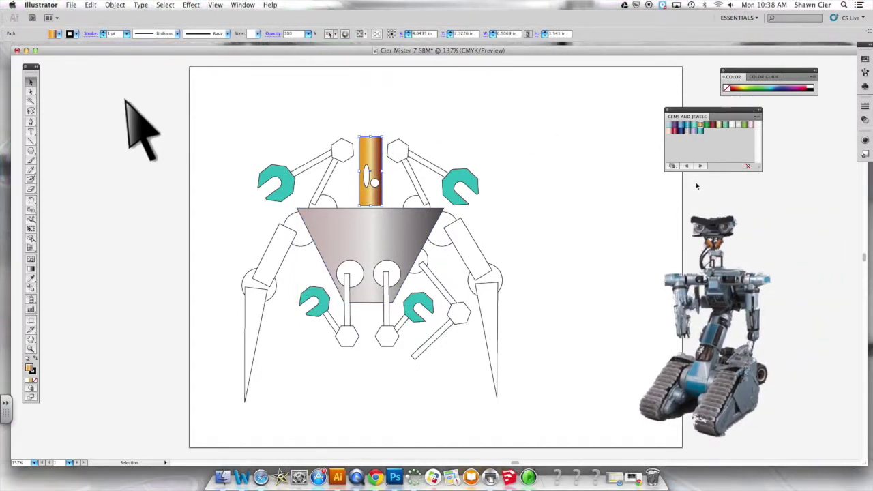
left_click(462, 254)
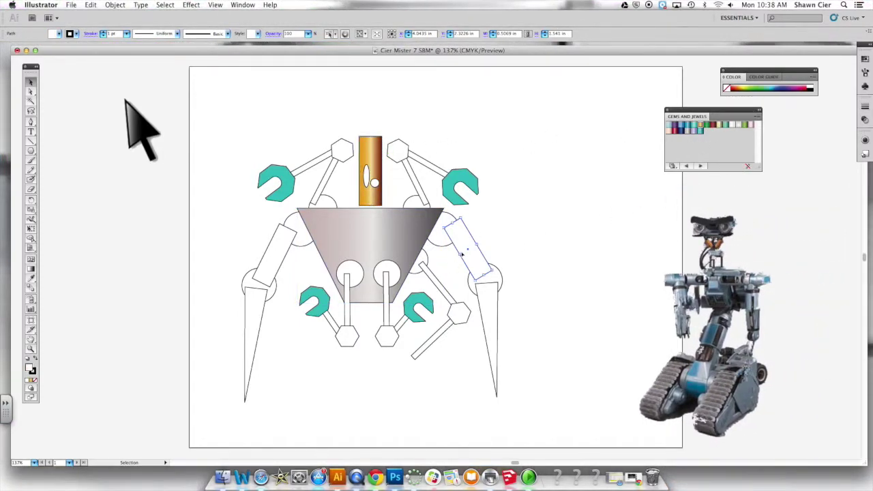
left_click(689, 126)
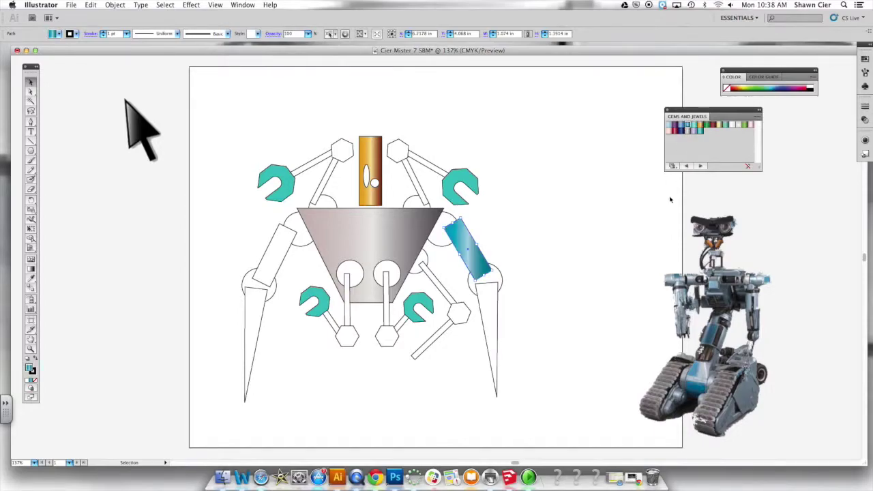
left_click(676, 127)
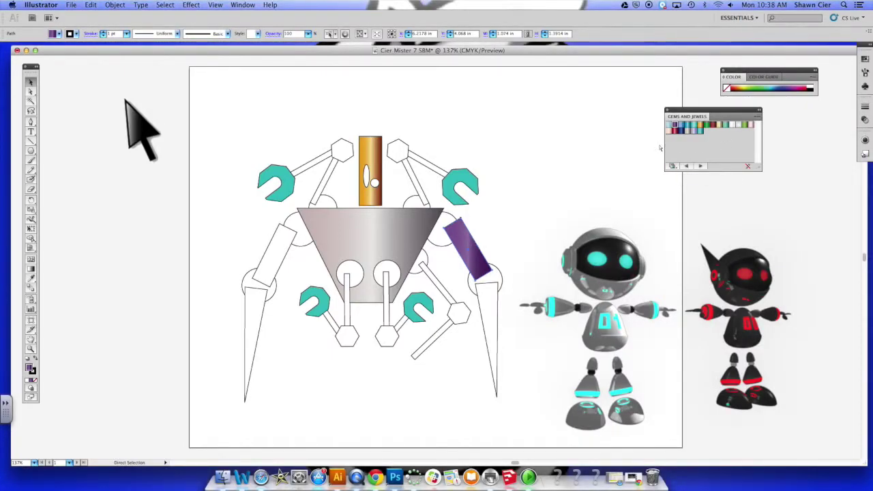
Step: Undo the purple arm fill, then fill all five hexagons light blue
key("super+z")
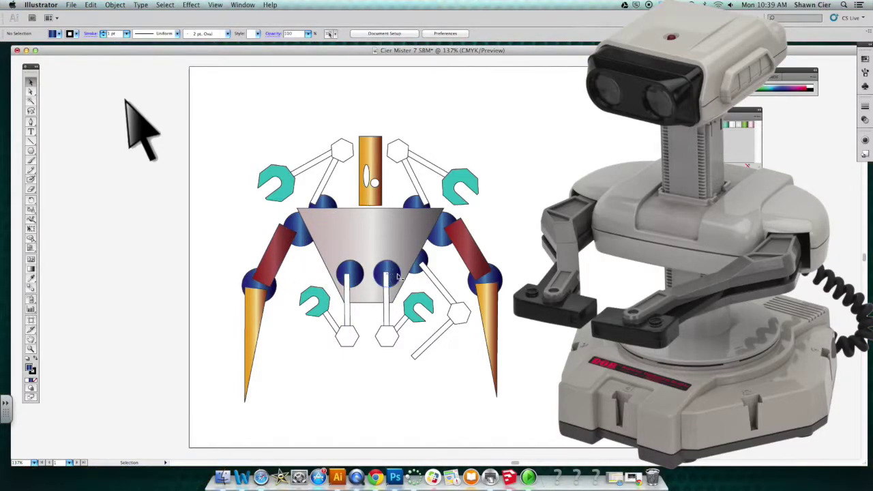
left_click(385, 338)
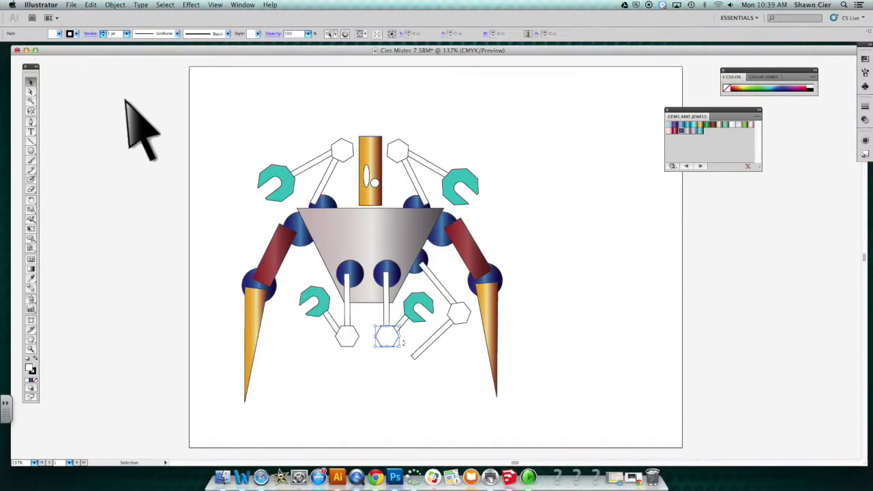
left_click(347, 335, "shift")
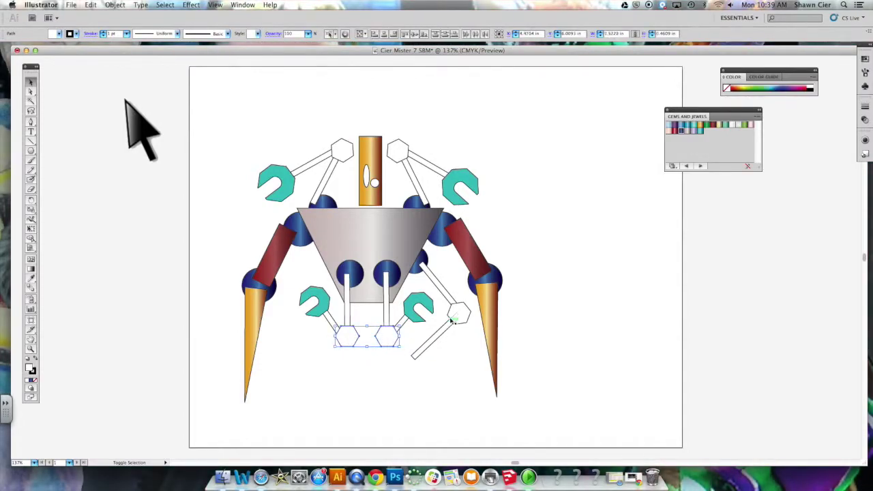
left_click(459, 315, "shift")
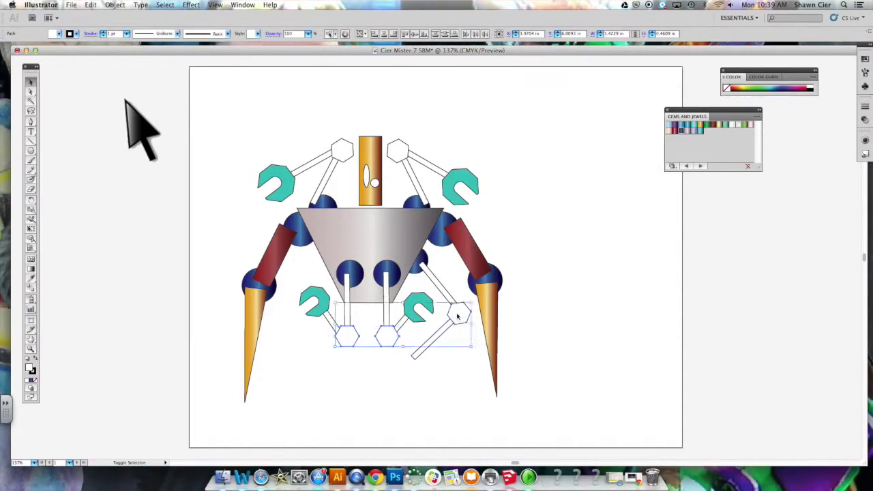
left_click(404, 152, "shift")
left_click(352, 148, "shift")
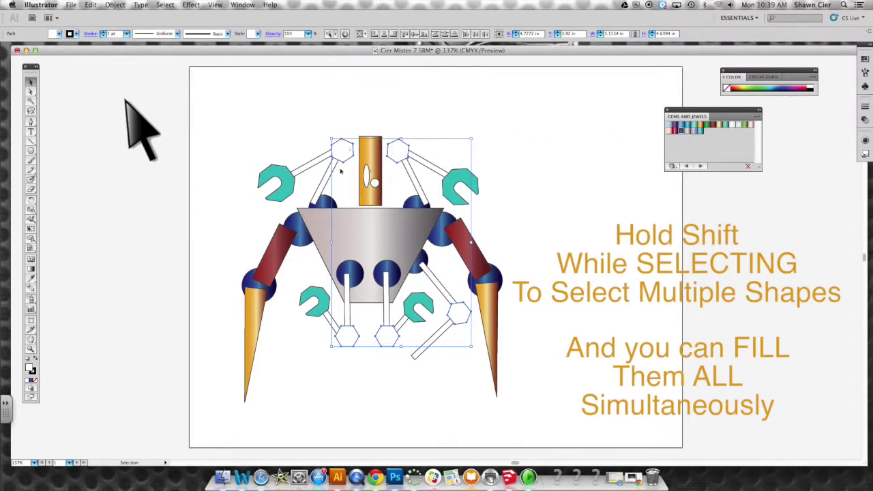
left_click(680, 128)
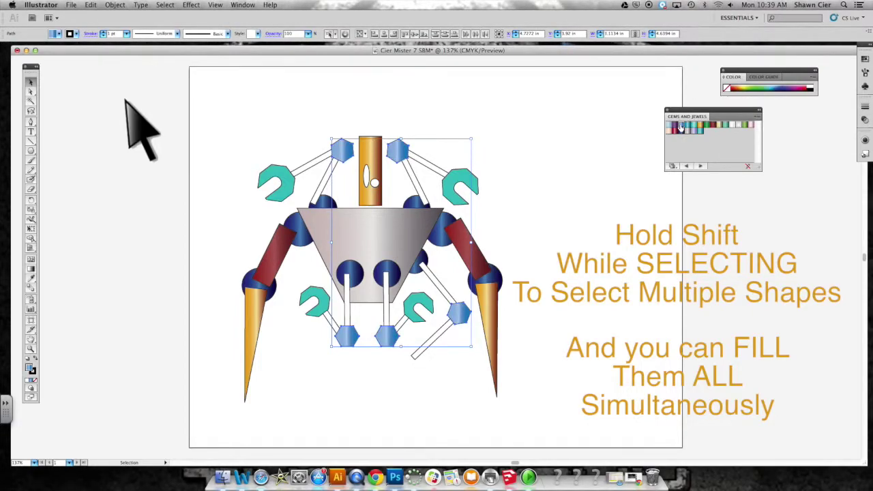
left_click(600, 125)
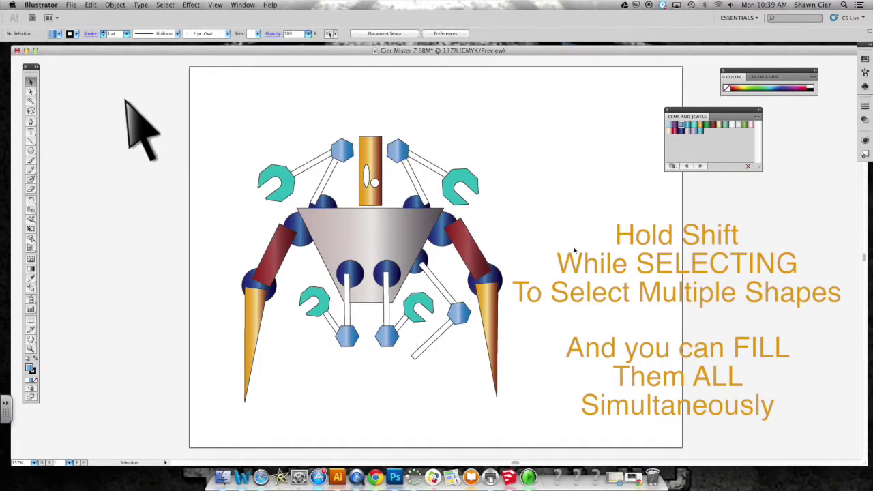
Step: Select the left, middle, right and upper-arm strut groups for the grey arm rods
left_click(442, 329, "shift")
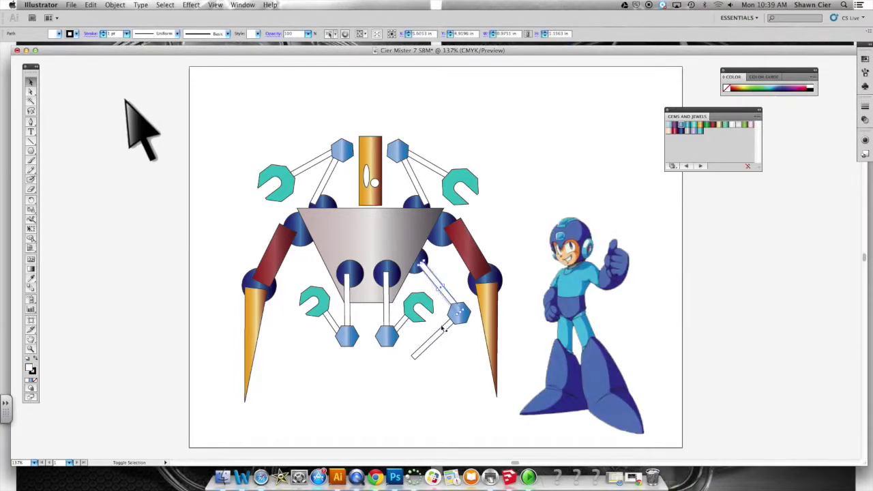
left_click(348, 314, "shift")
double_click(326, 196)
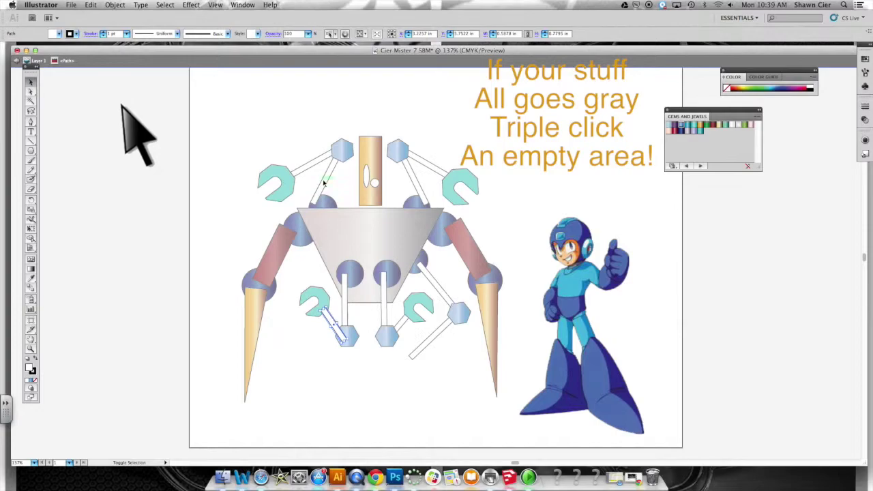
triple_click(636, 205)
left_click(439, 332)
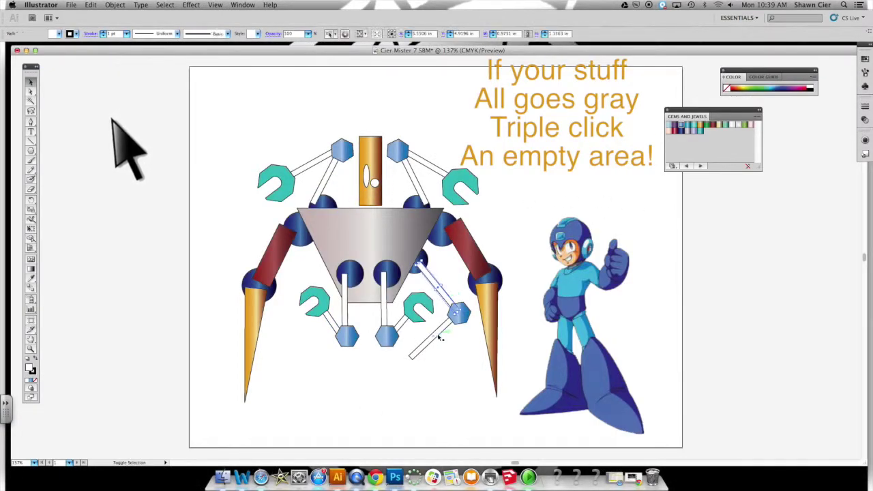
left_click(347, 313, "shift")
left_click(333, 315, "shift")
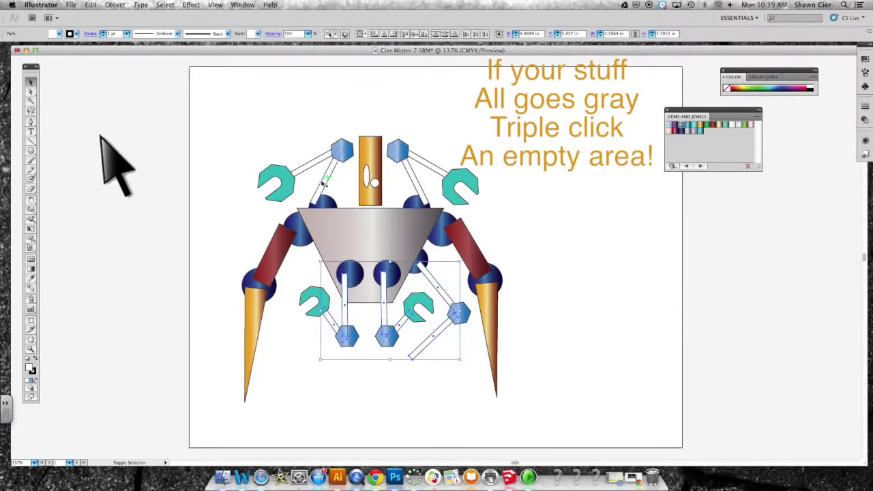
left_click(325, 179, "shift")
left_click(646, 226)
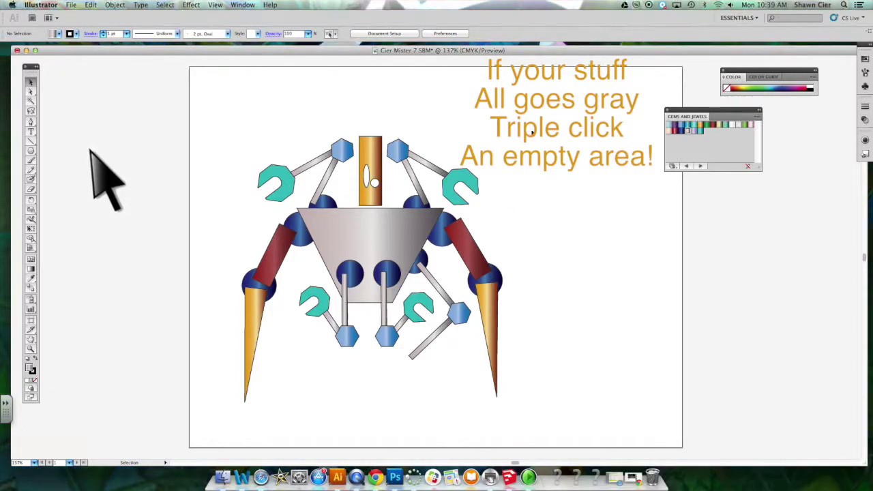
Step: Select all the spider robot's shapes, group them, and reposition the group
left_click_drag(531, 129, 221, 412)
key("a")
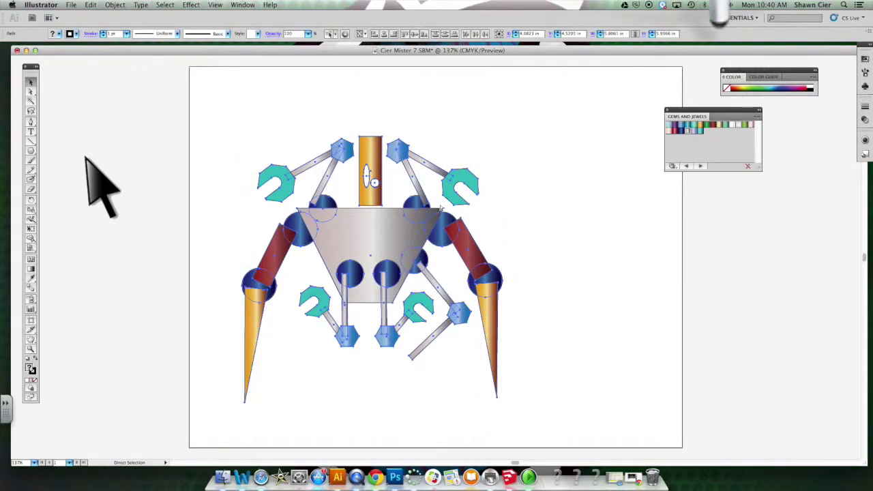
key("v")
left_click(485, 191)
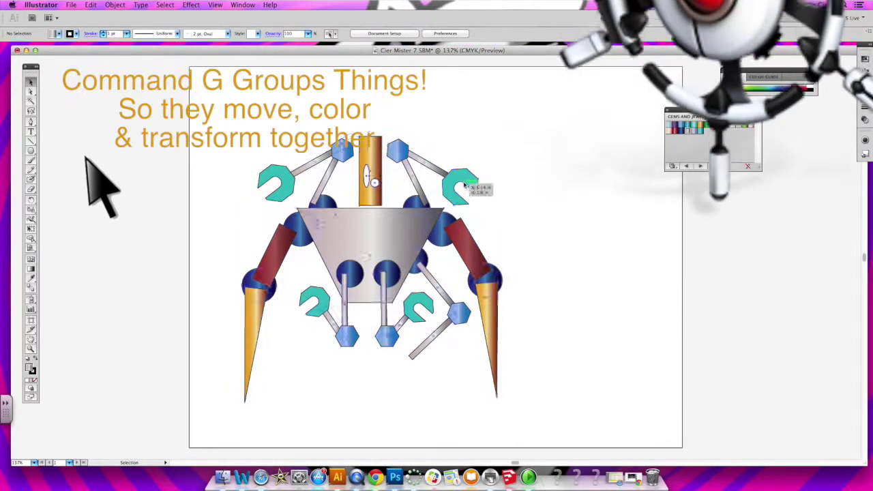
left_click_drag(469, 211, 503, 164)
left_click(508, 296)
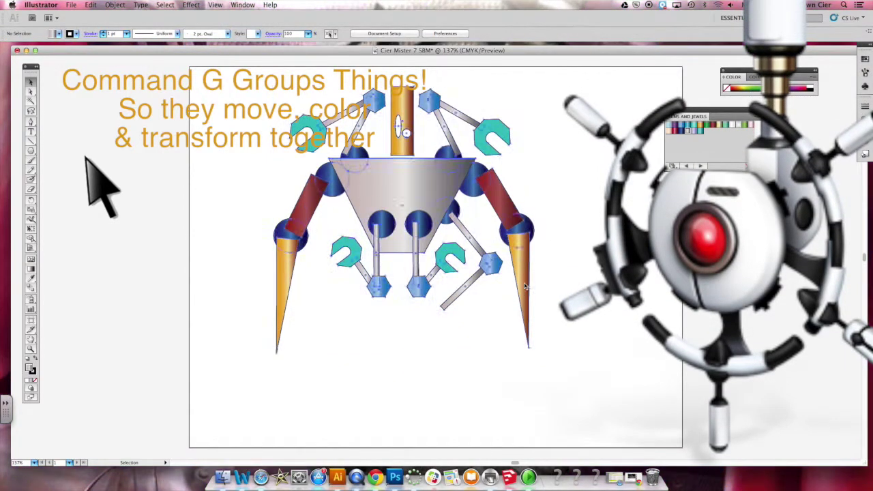
left_click_drag(518, 293, 531, 345)
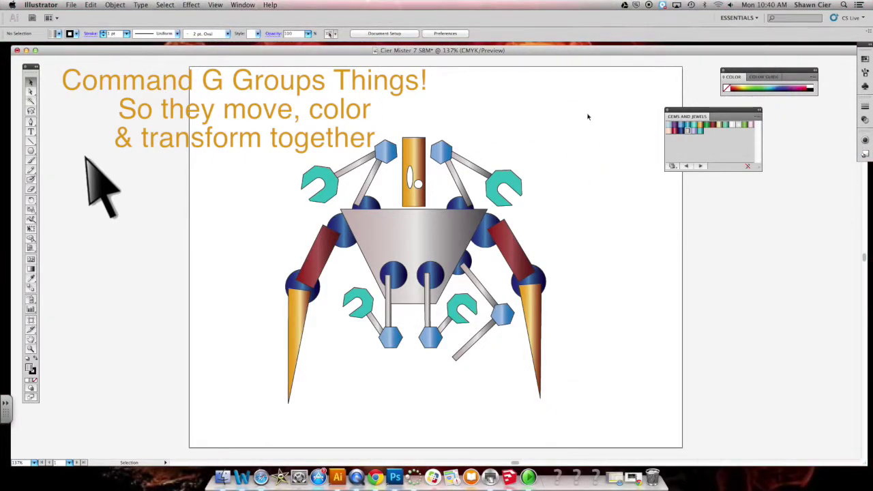
Step: Scale the robot group down and move it further toward the lower left
left_click_drag(579, 118, 271, 389)
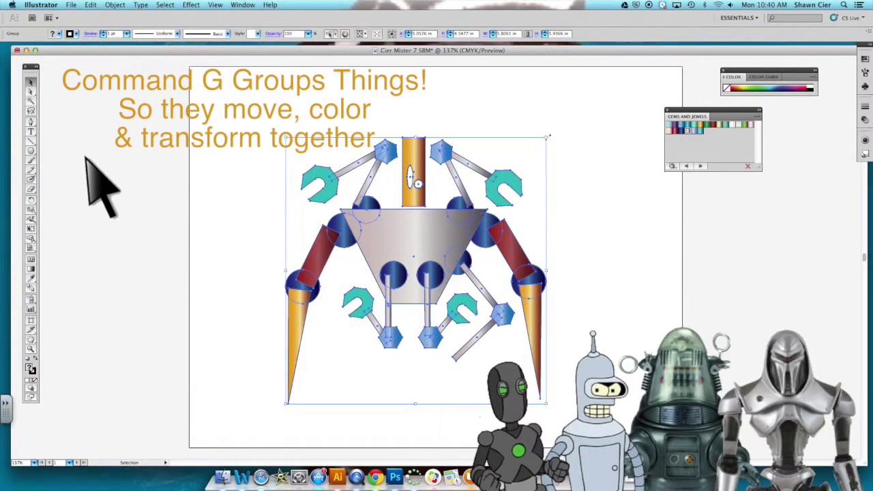
left_click_drag(547, 137, 295, 309)
left_click(403, 259)
left_click(423, 183)
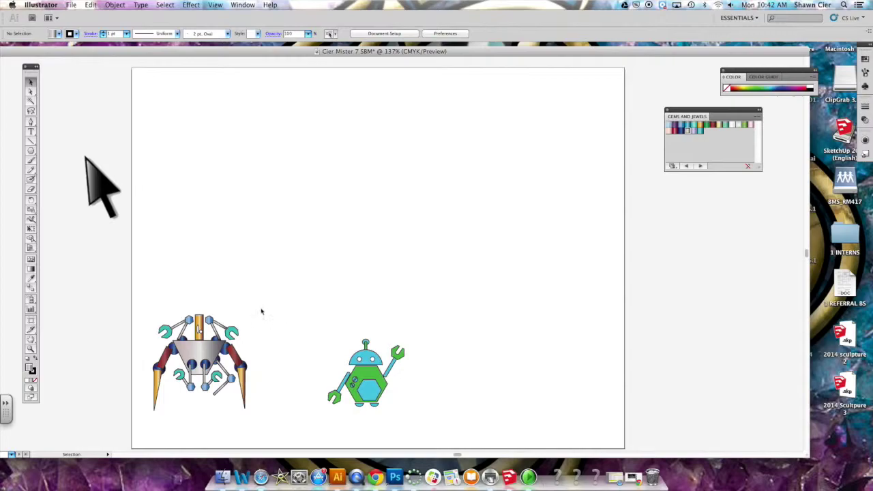
left_click_drag(261, 308, 146, 423)
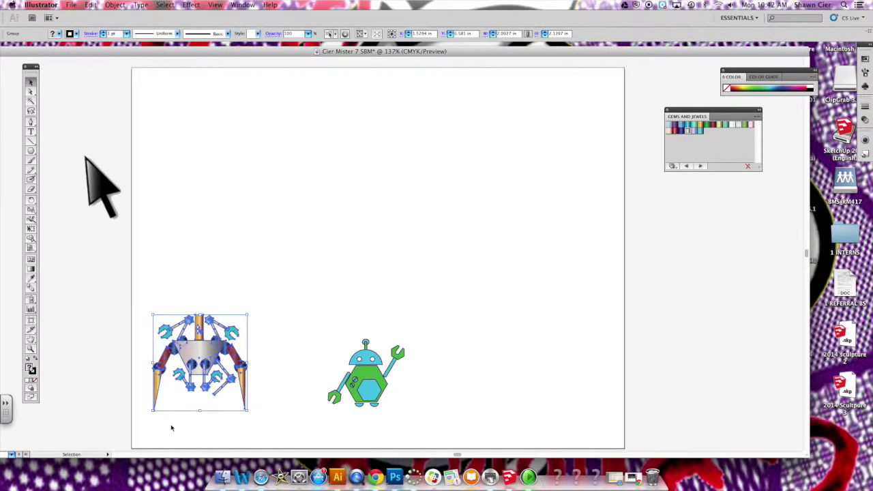
key("super+shift+g")
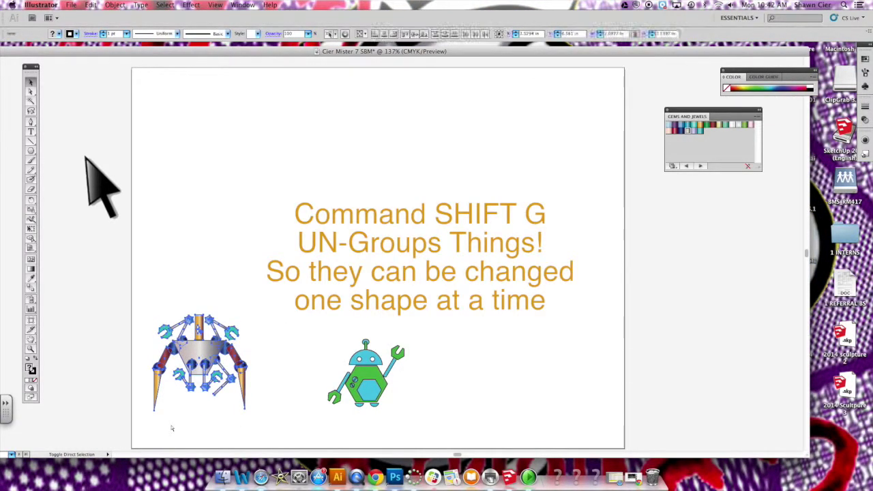
left_click(230, 432)
key("a")
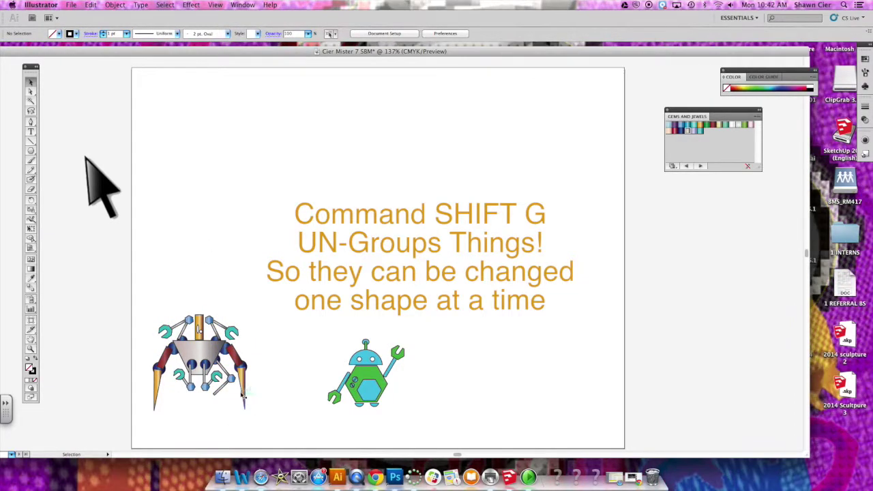
left_click_drag(293, 386, 268, 405)
key("v")
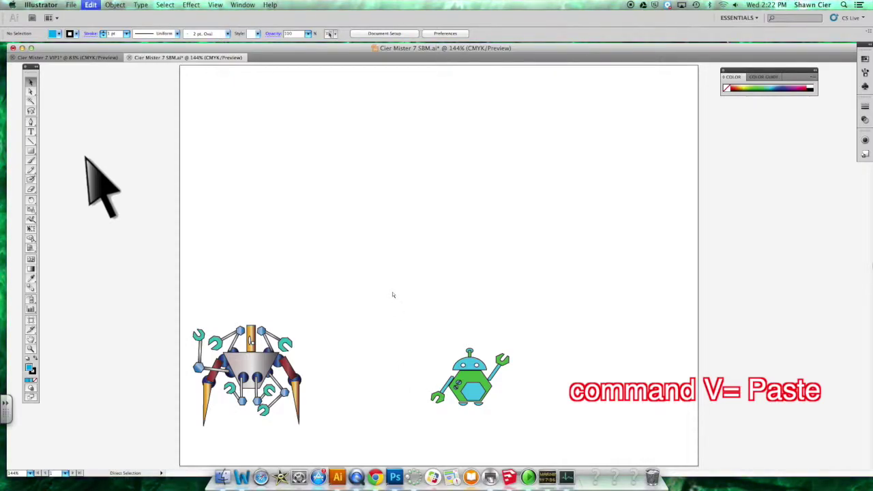
Step: Paste the red tracked robot with the blue claw and place it between the spider and green robots
key("super+v")
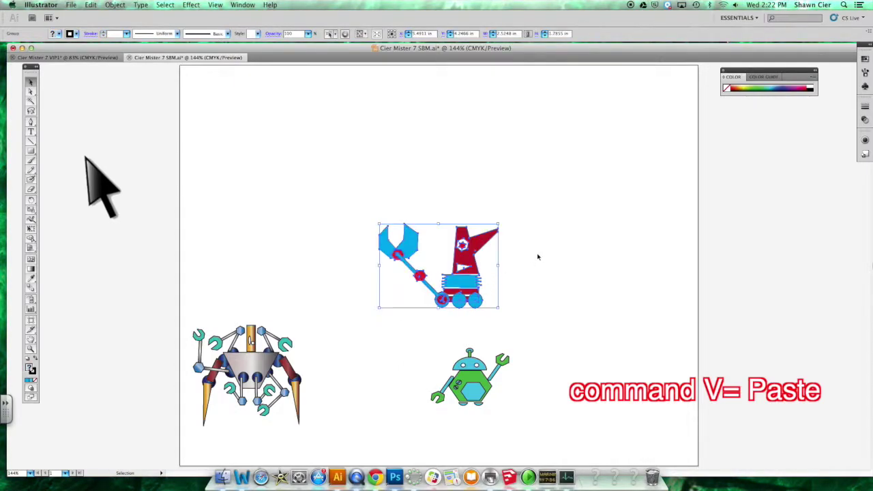
left_click(538, 256)
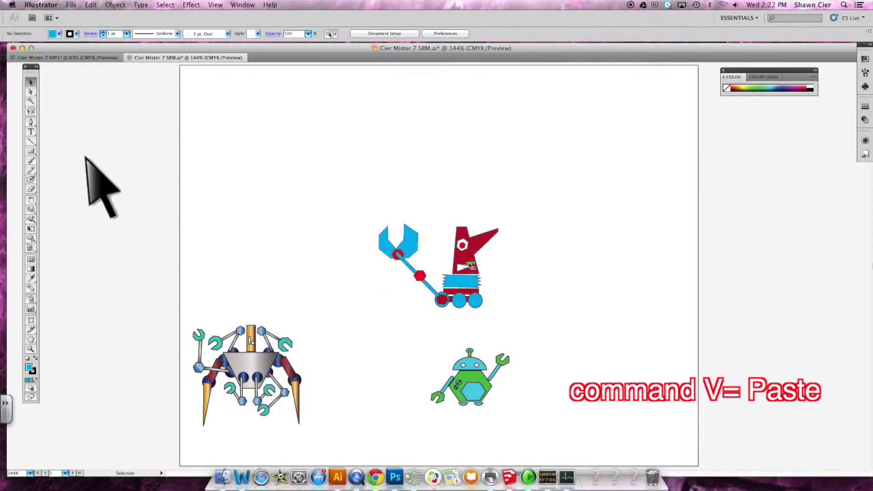
left_click_drag(440, 290, 375, 315)
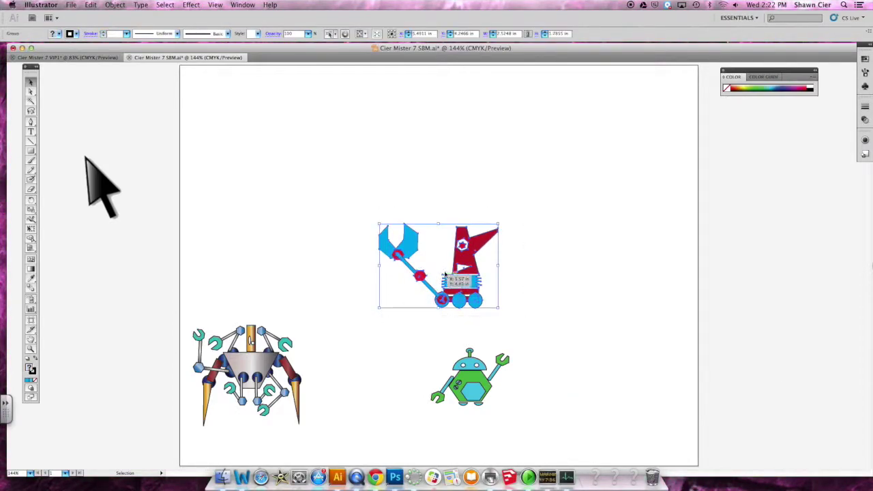
left_click_drag(461, 261, 391, 373)
left_click(466, 322)
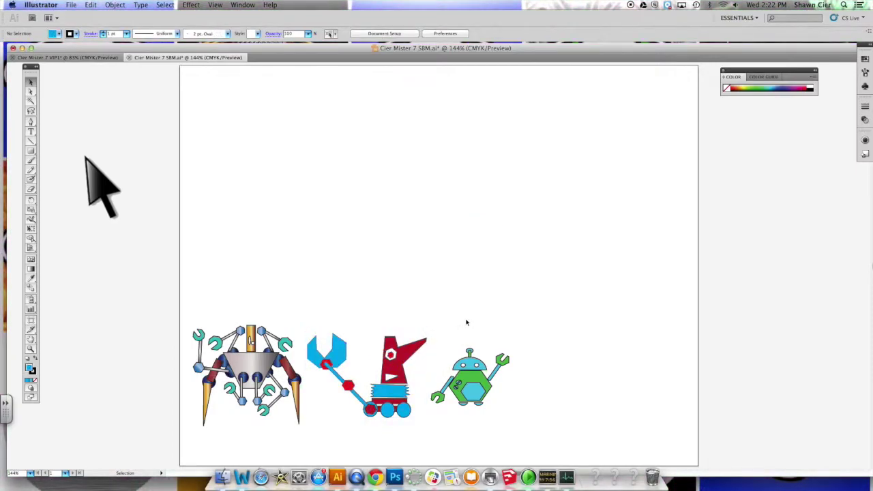
Step: Draw a four-cornered blue trapezoid with the Pen tool above the robots
left_click(30, 122)
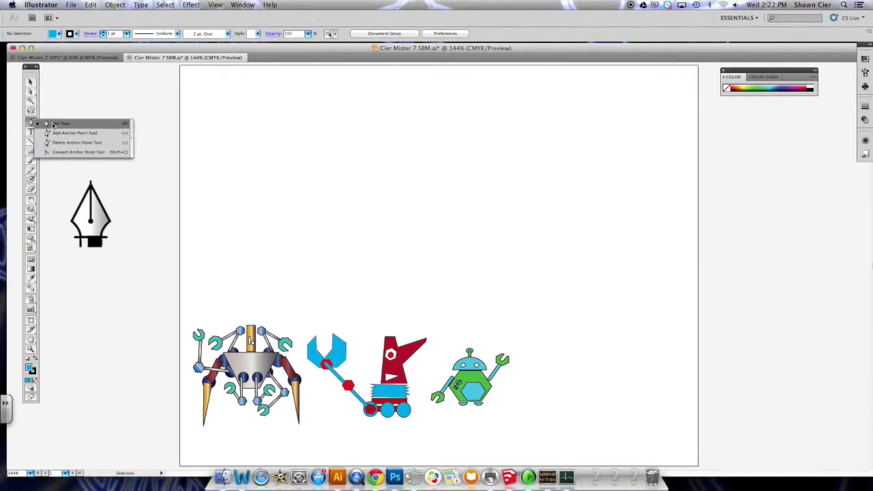
left_click(53, 125)
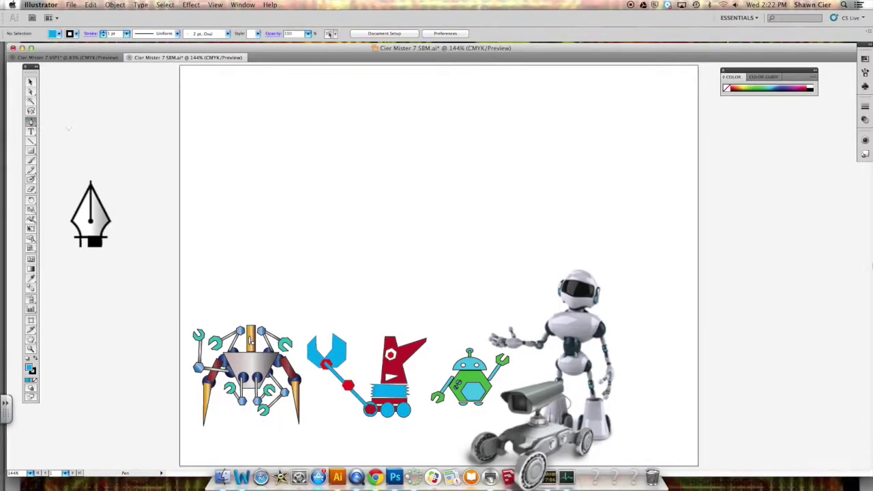
left_click(396, 176)
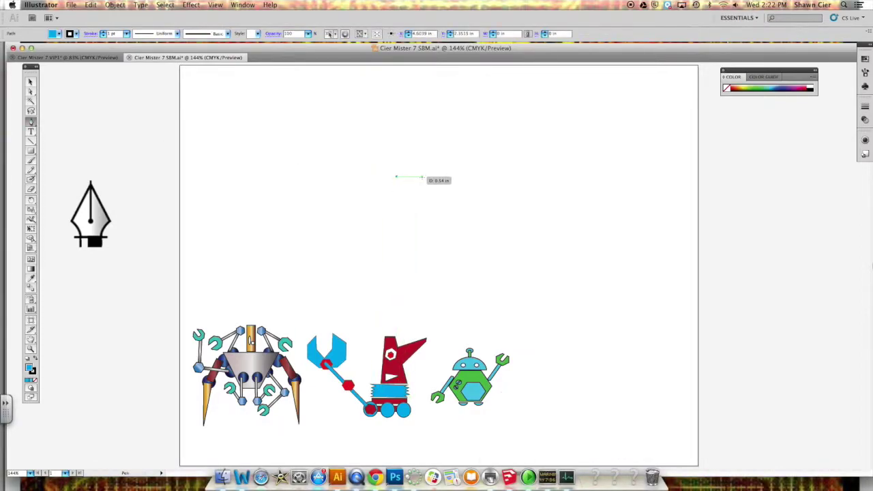
left_click(422, 176)
left_click(431, 255)
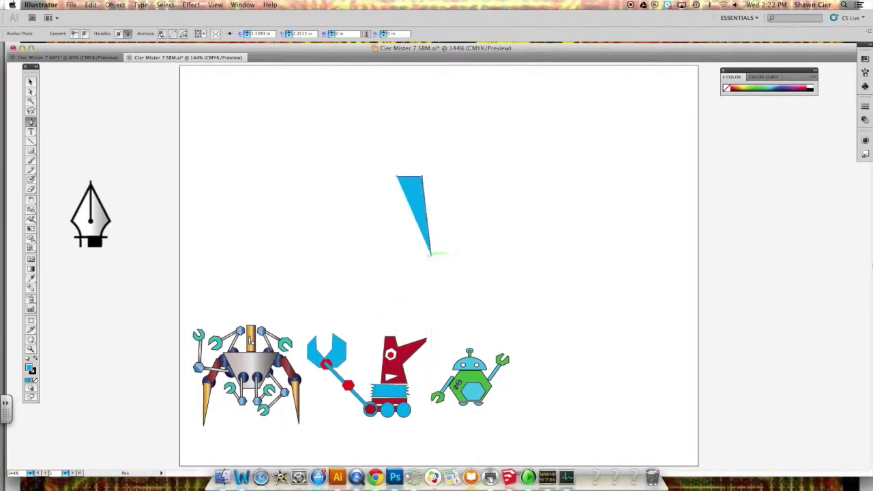
left_click(390, 255)
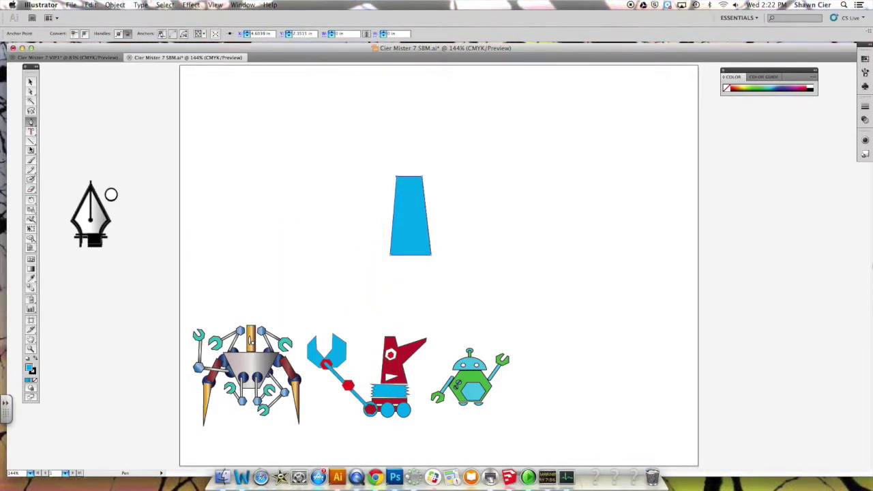
Step: Draw a rectangle right of the trapezoid and pull its top corner inward to taper it
key("m")
left_click_drag(470, 175, 519, 260)
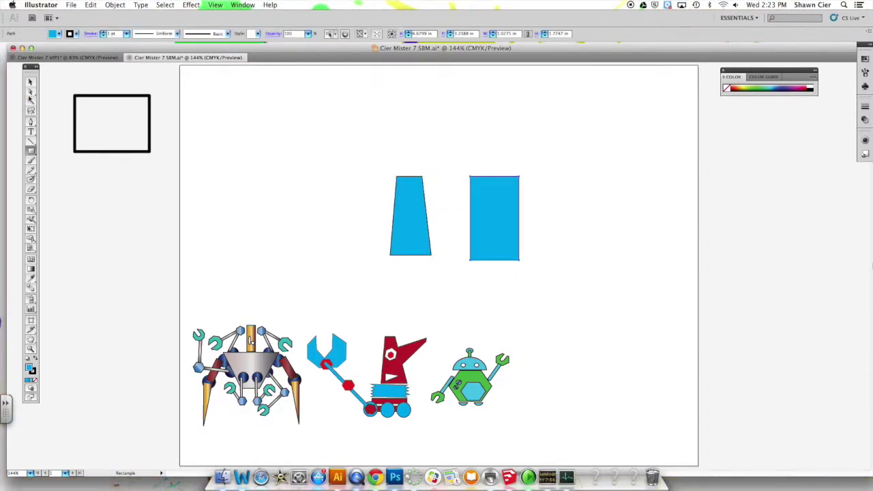
key("a")
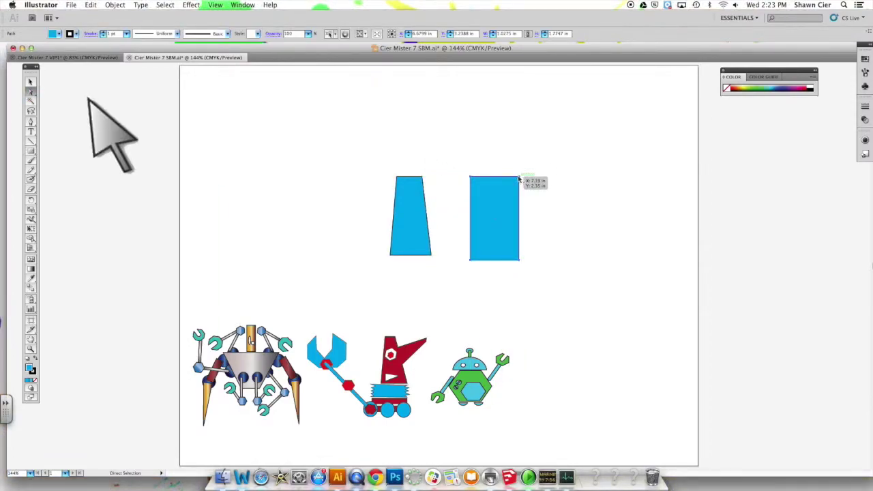
left_click_drag(519, 180, 463, 180)
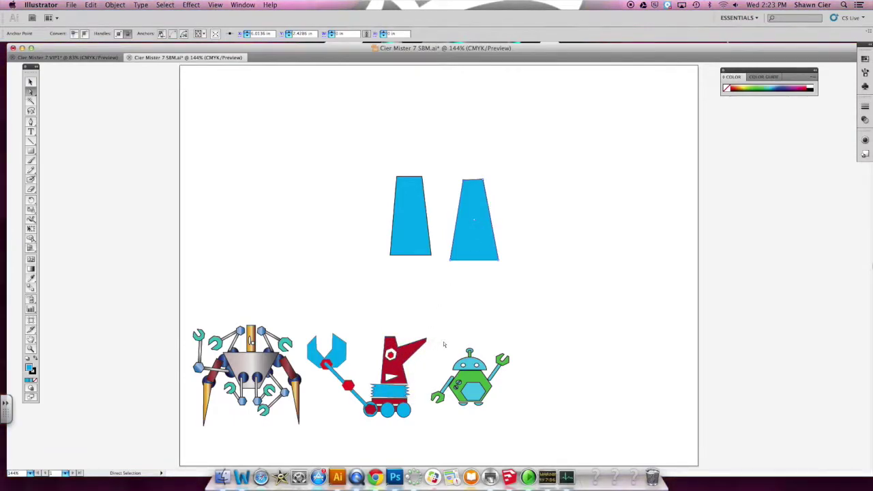
left_click_drag(30, 121, 65, 139)
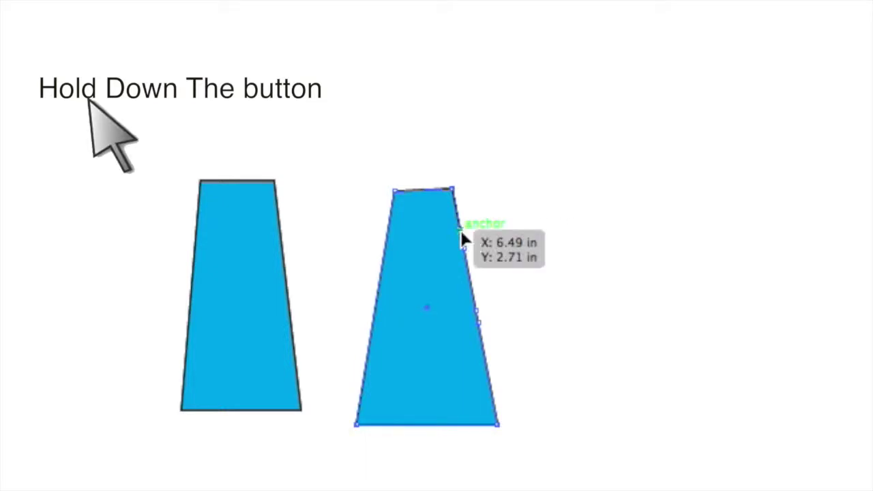
Step: Add a point on the right trapezoid's edge and drag it outward into a pointed notch
left_click_drag(464, 238, 491, 220)
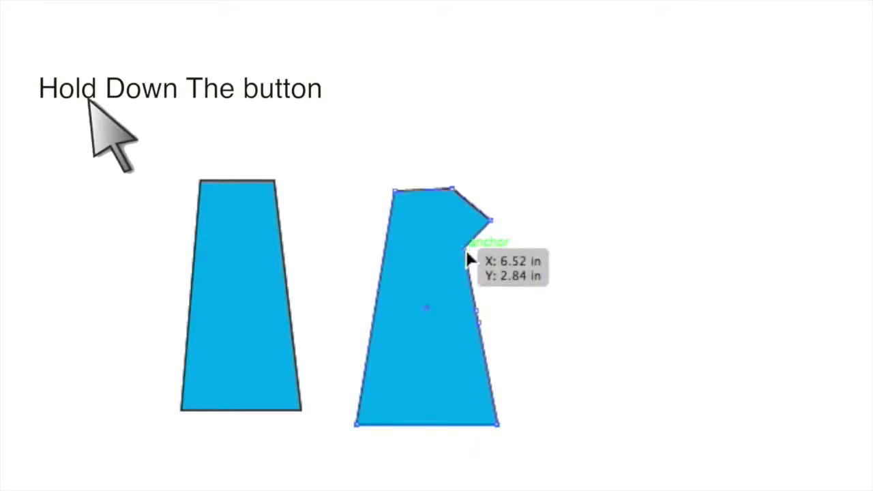
mouse_move(467, 249)
left_mouse_down()
mouse_move(528, 232)
mouse_move(468, 233)
left_mouse_up()
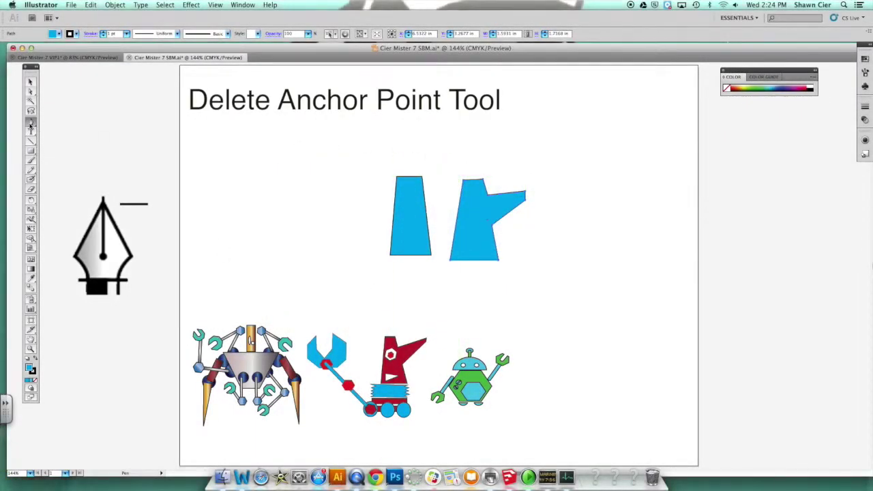
Step: Delete the left shape's top-right anchor to make a triangle, and remove one anchor from the right shape's jutting edge
left_click_drag(30, 121, 76, 146)
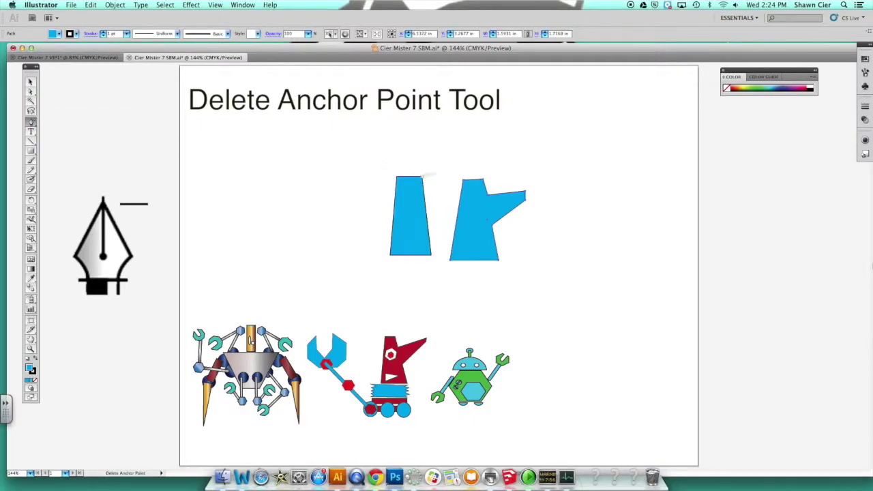
left_click(423, 177)
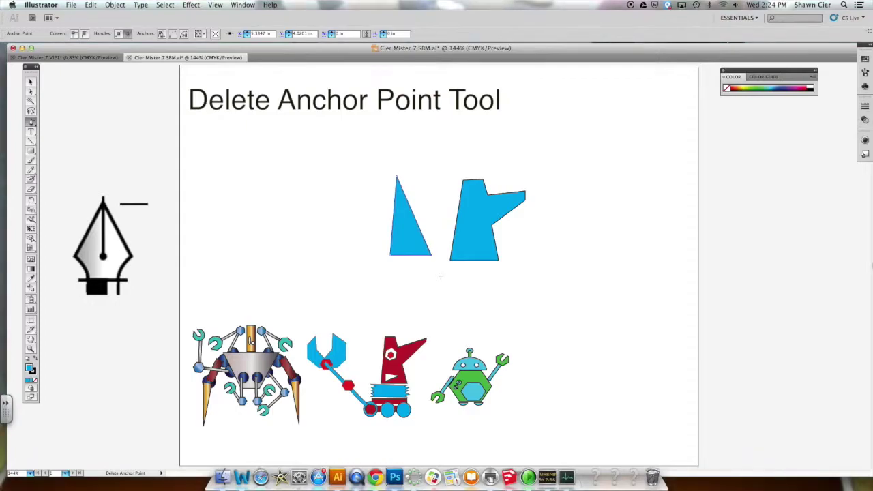
left_click(525, 199)
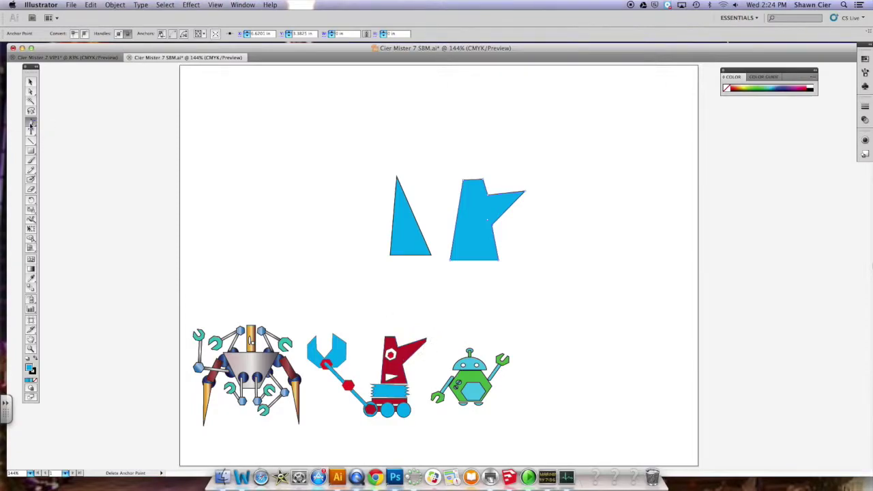
left_click_drag(30, 125, 62, 129)
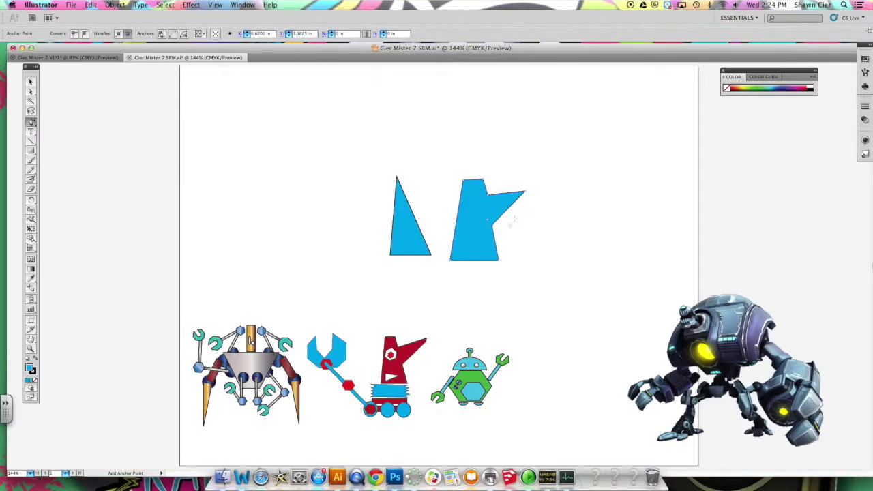
Step: Delete the right blue shape and the blue triangle from the artboard
key("v")
left_click(456, 230)
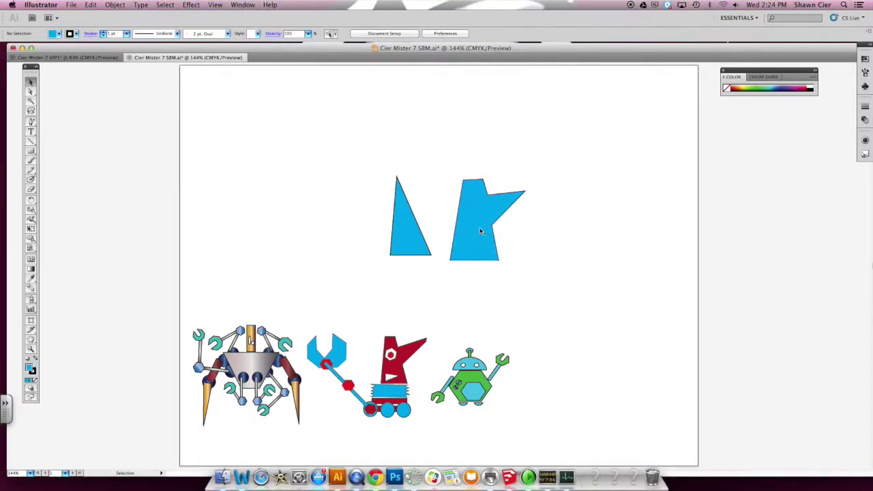
key("Delete")
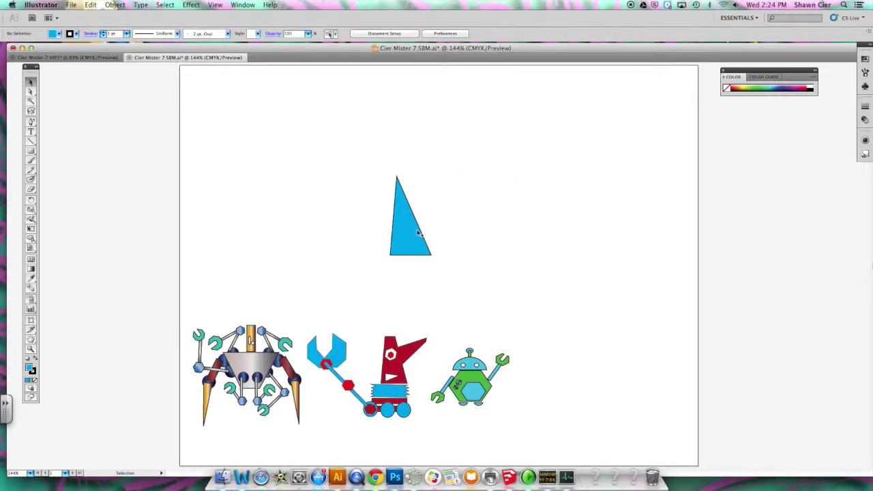
left_click(415, 230)
key("Delete")
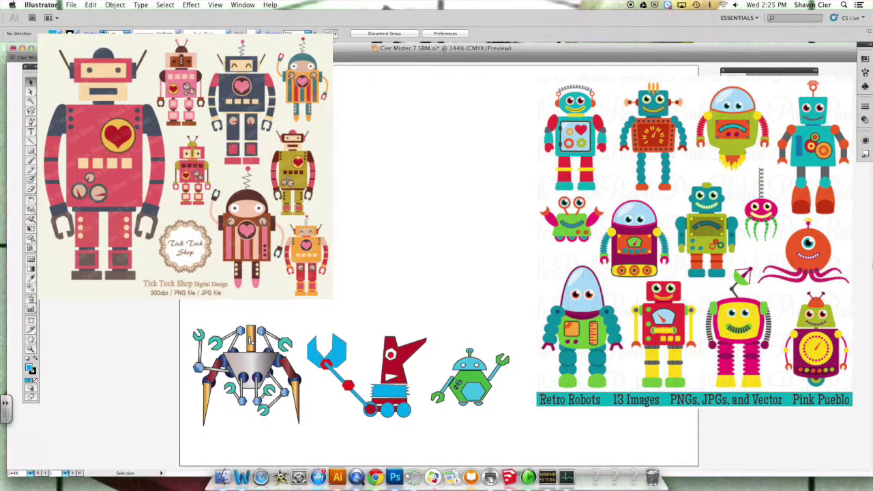
Step: Marquee-select the blue and red robot artwork
left_click_drag(428, 312, 311, 419)
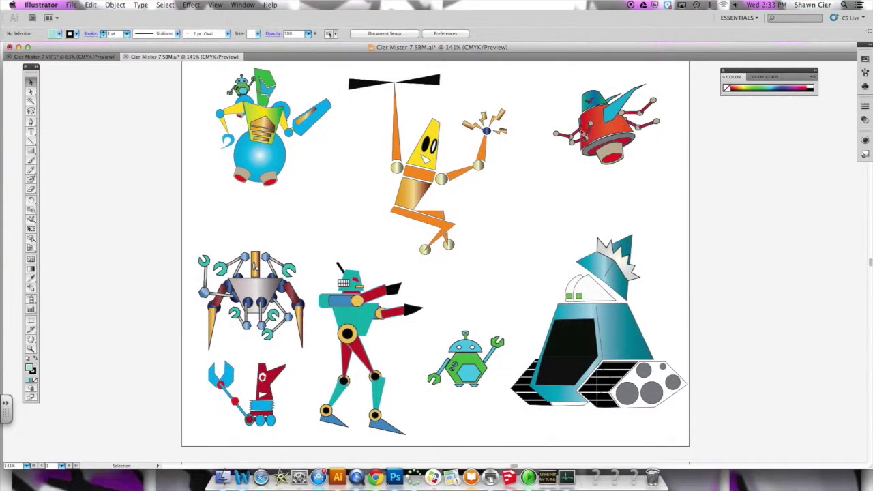
Step: Draw a curved cup-shaped Pen path with two dragged anchors near the tank robot
left_click(30, 122)
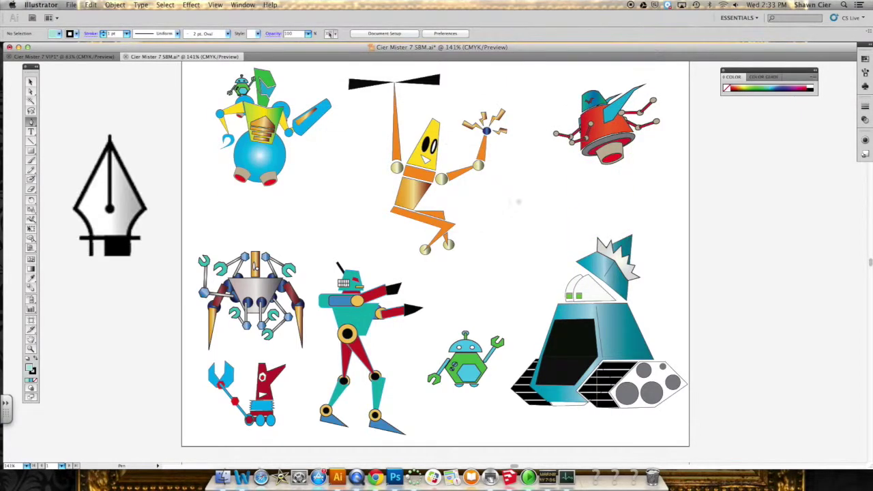
left_click_drag(520, 202, 603, 220)
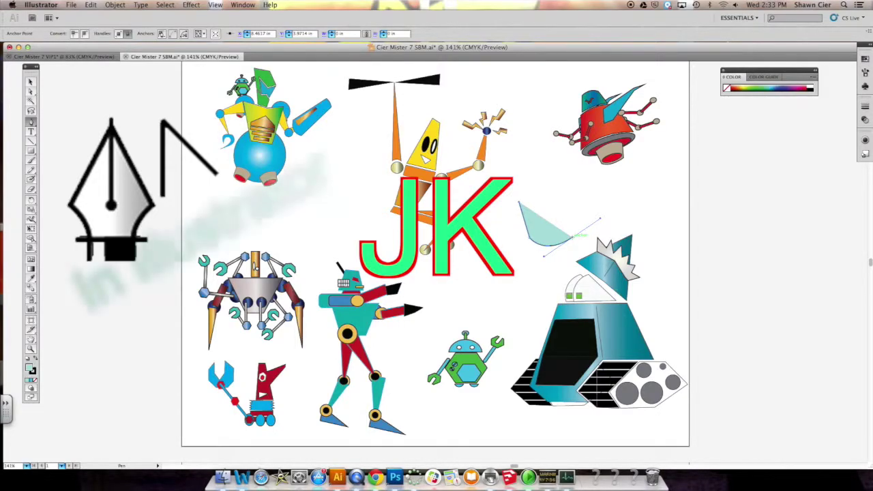
left_click_drag(575, 196, 600, 204)
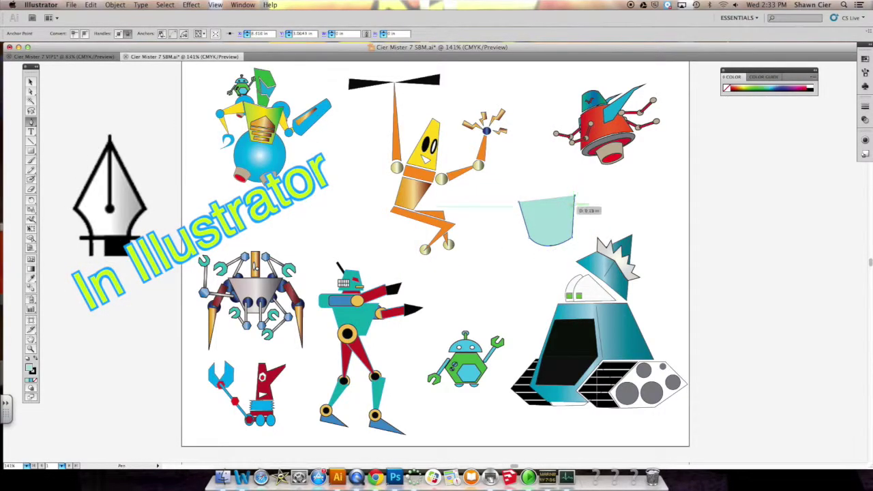